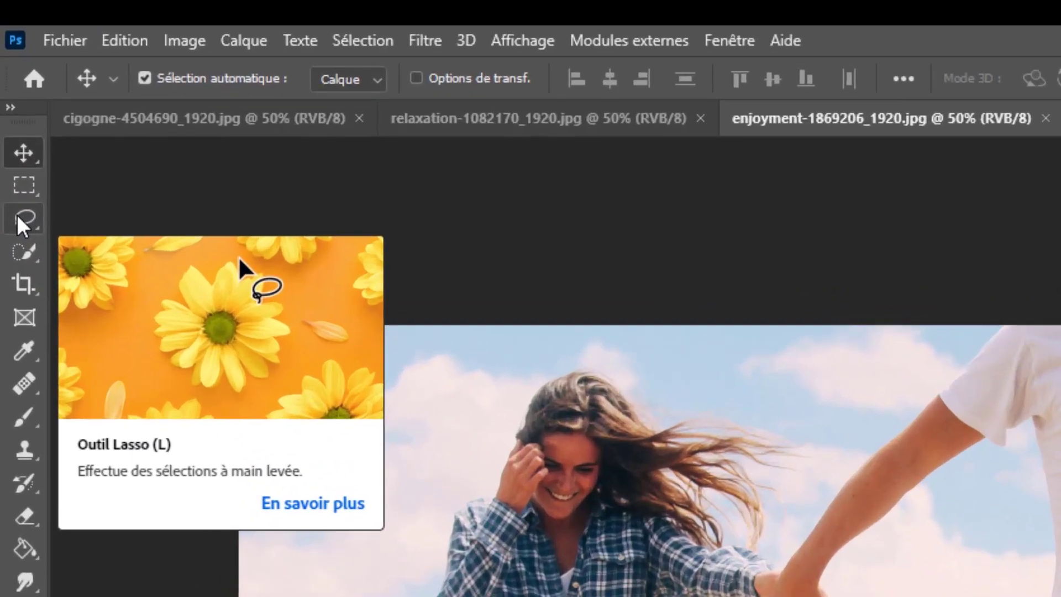
- Outline the woman loosely with the freehand Lasso tool, including her hair and feet
left_click(10, 95)
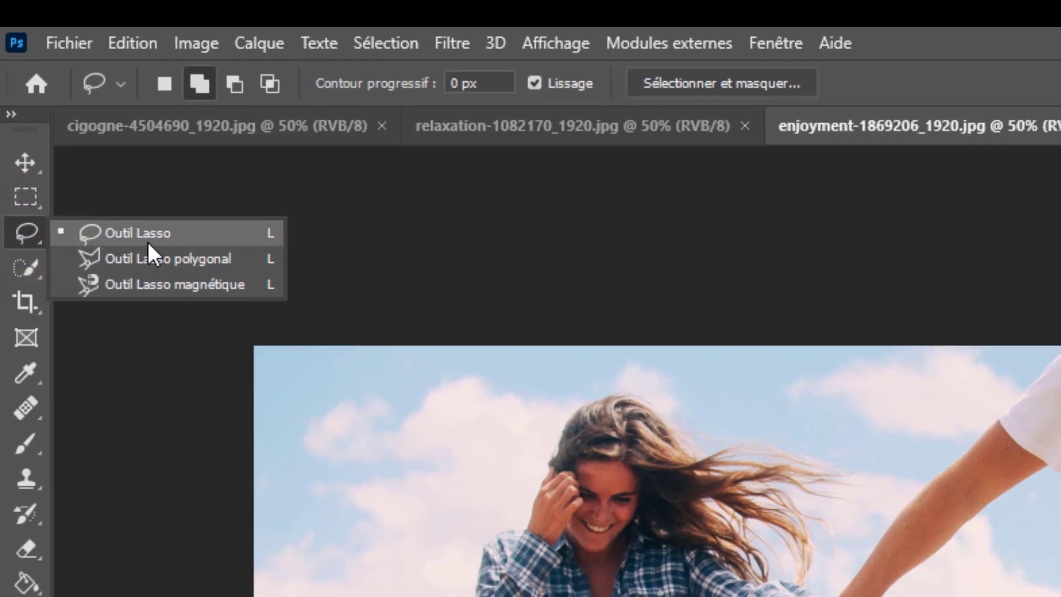
left_click(139, 234)
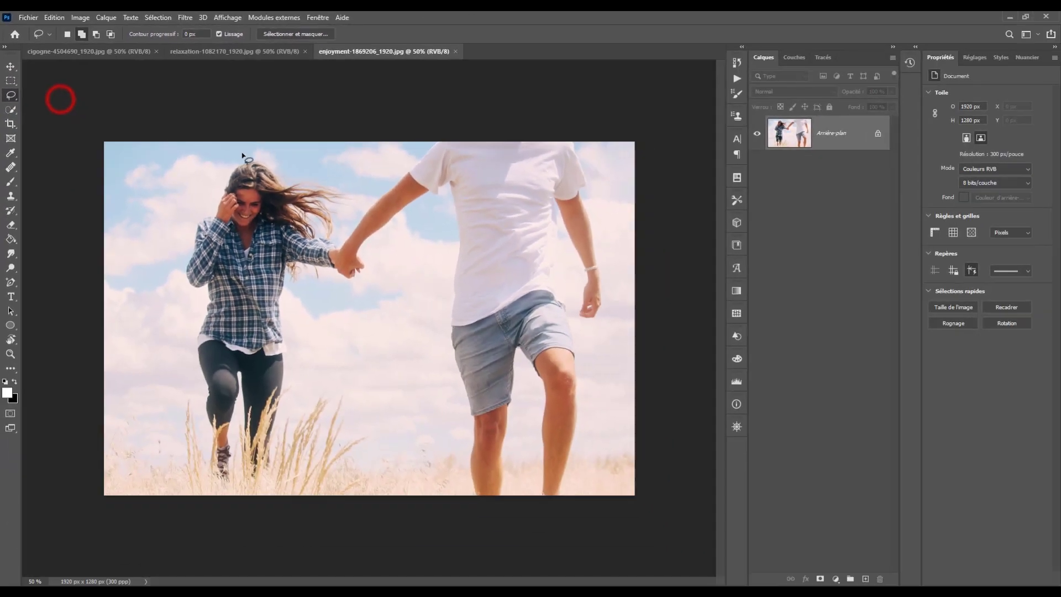
mouse_move(258, 151)
left_mouse_down()
mouse_move(227, 157)
mouse_move(182, 240)
left_mouse_up()
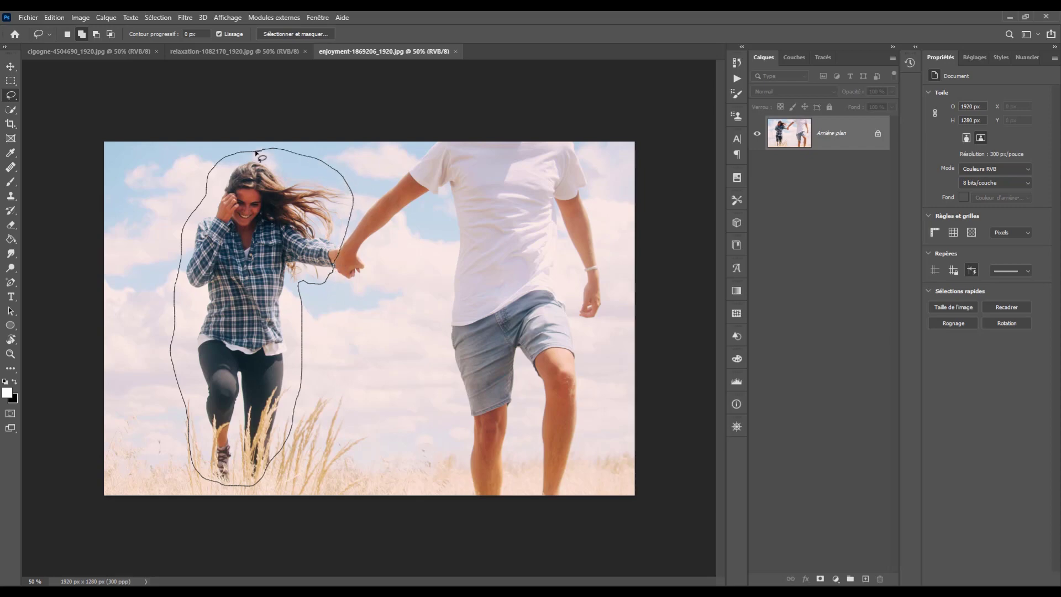
left_click_drag(258, 153, 260, 153)
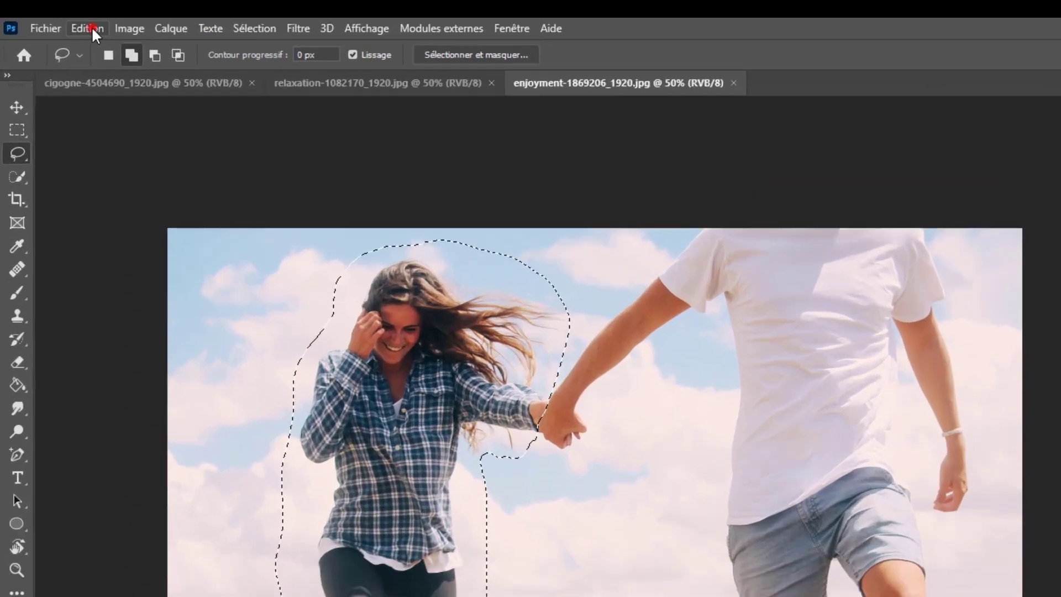
- Fill the woman's selection with Content-Aware Fill on a new layer, excluding the man from the sampling area, and deselect
left_click(54, 17)
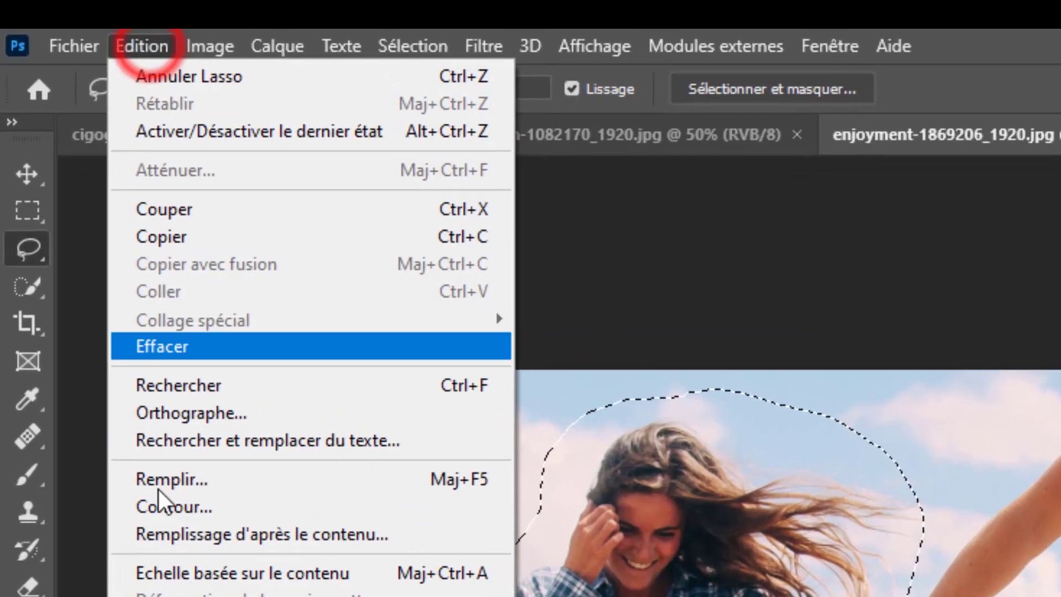
left_click(210, 536)
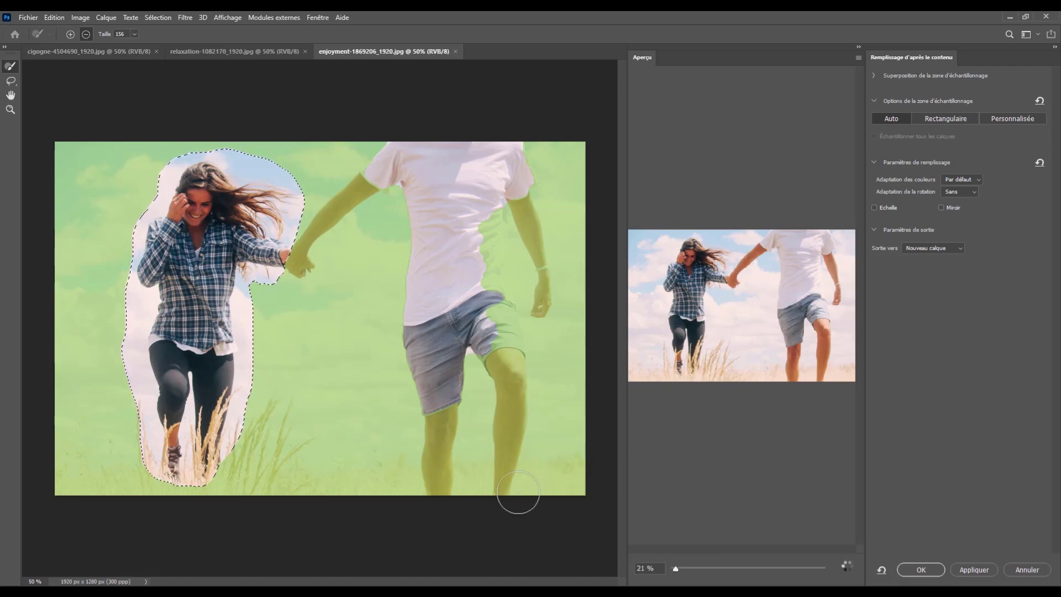
mouse_move(517, 491)
left_mouse_down()
mouse_move(497, 442)
mouse_move(492, 172)
mouse_move(501, 148)
mouse_move(555, 347)
mouse_move(527, 198)
mouse_move(510, 455)
mouse_move(521, 387)
mouse_move(590, 464)
mouse_move(574, 489)
mouse_move(550, 447)
mouse_move(556, 154)
mouse_move(570, 149)
mouse_move(579, 322)
mouse_move(584, 254)
left_mouse_up()
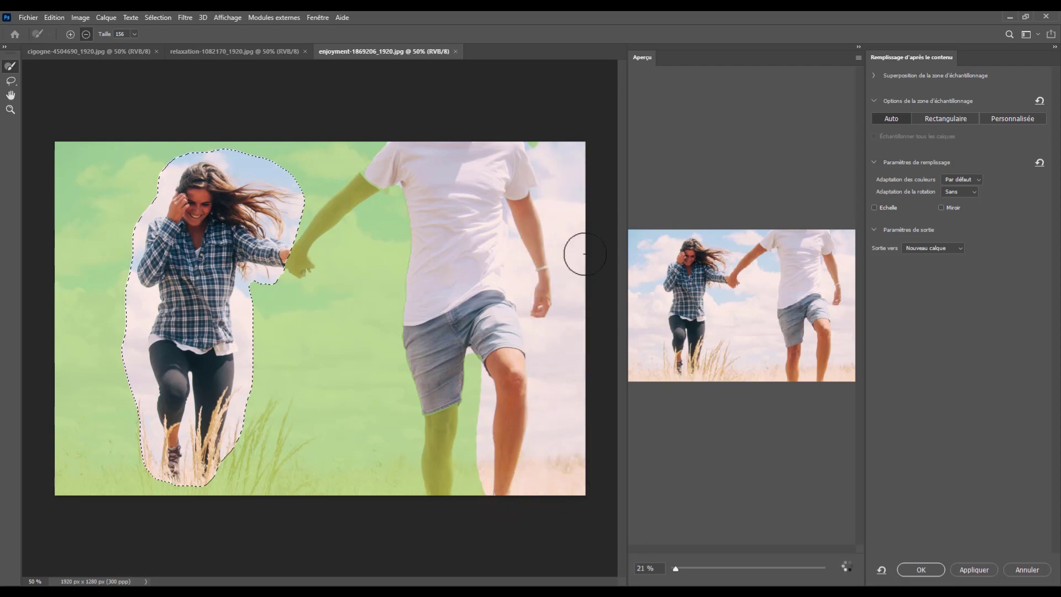
mouse_move(446, 145)
left_mouse_down()
mouse_move(388, 150)
mouse_move(400, 207)
mouse_move(484, 195)
mouse_move(477, 383)
mouse_move(444, 331)
mouse_move(428, 375)
mouse_move(443, 464)
mouse_move(426, 481)
mouse_move(466, 496)
mouse_move(472, 514)
mouse_move(389, 435)
mouse_move(370, 119)
mouse_move(372, 179)
mouse_move(323, 229)
mouse_move(302, 290)
mouse_move(306, 309)
mouse_move(344, 278)
mouse_move(354, 316)
mouse_move(396, 325)
mouse_move(417, 433)
mouse_move(443, 465)
left_mouse_up()
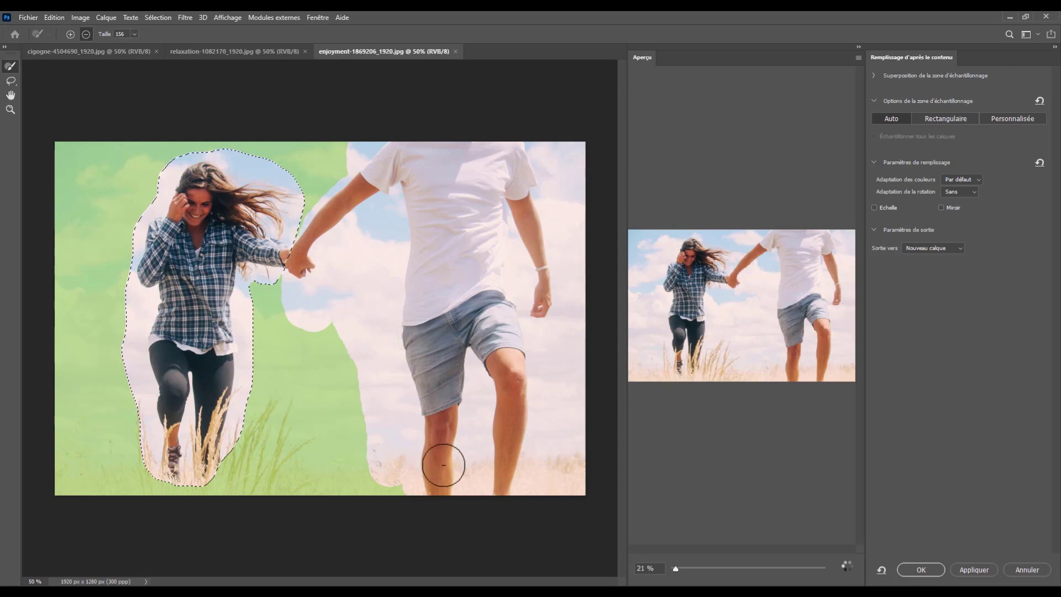
left_click(920, 569)
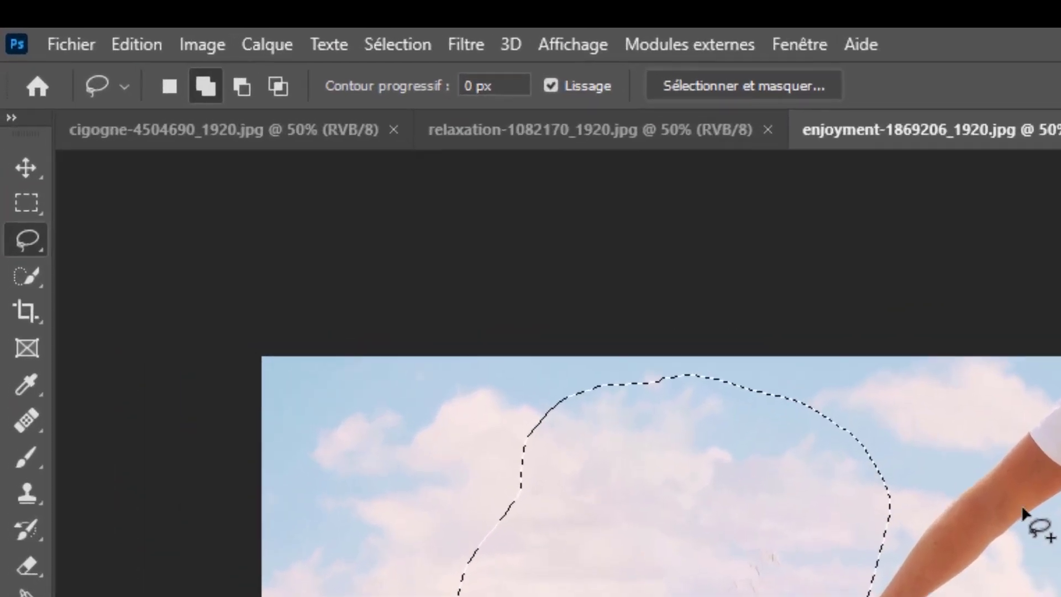
left_click(204, 23)
left_click(436, 105)
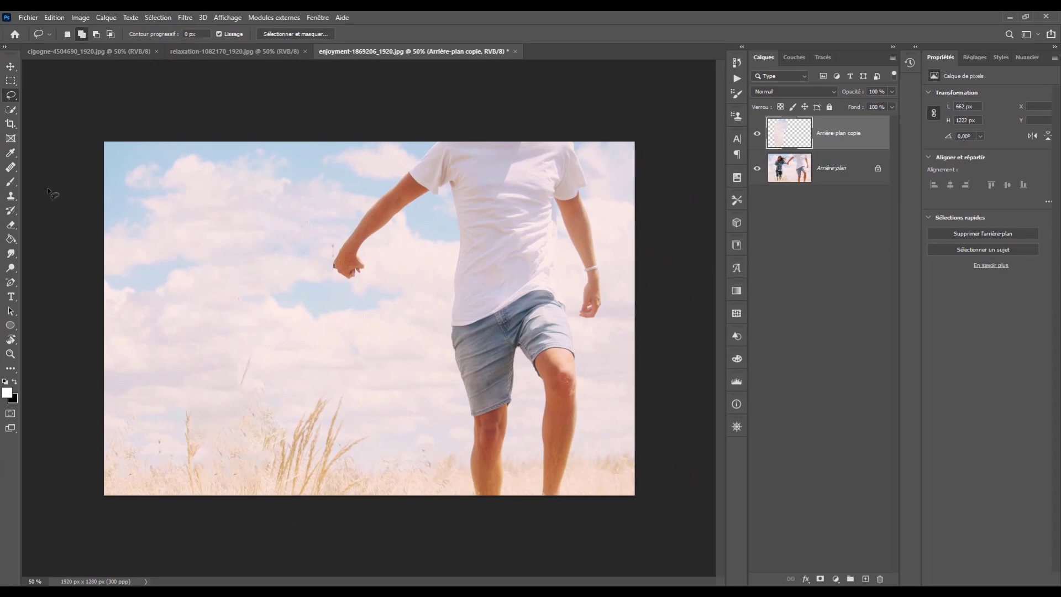
- Choose the Healing Brush and set its size to 119 px and hardness to 31%
left_click(13, 166)
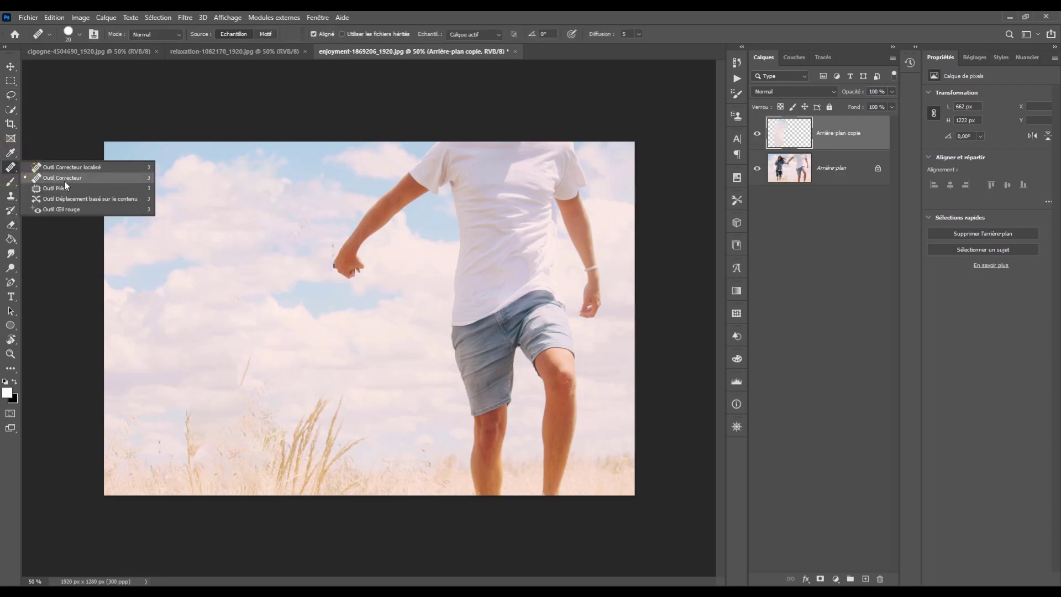
left_click(67, 180)
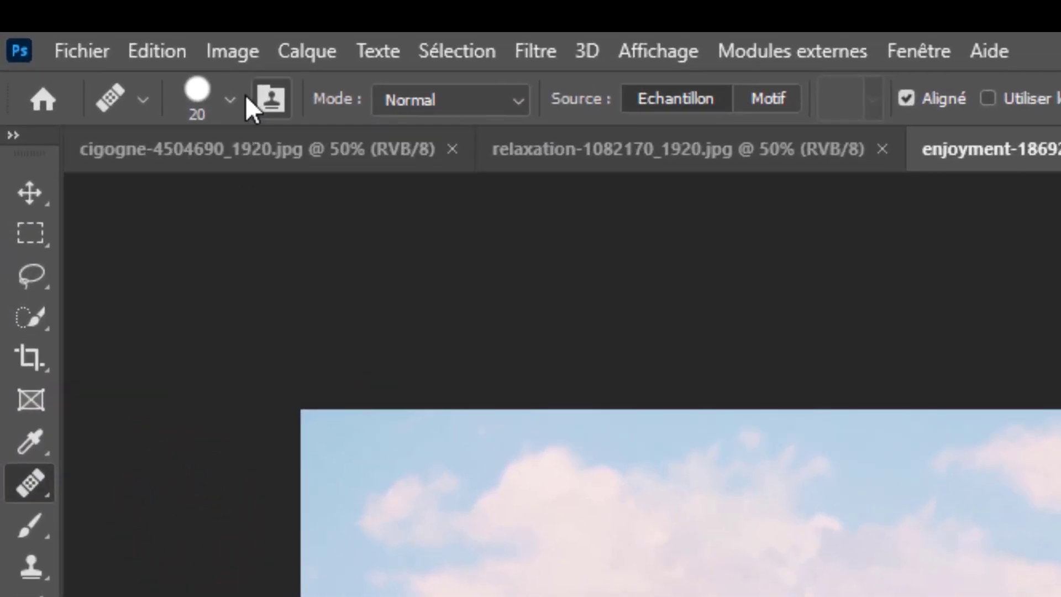
left_click(125, 53)
left_click(220, 183)
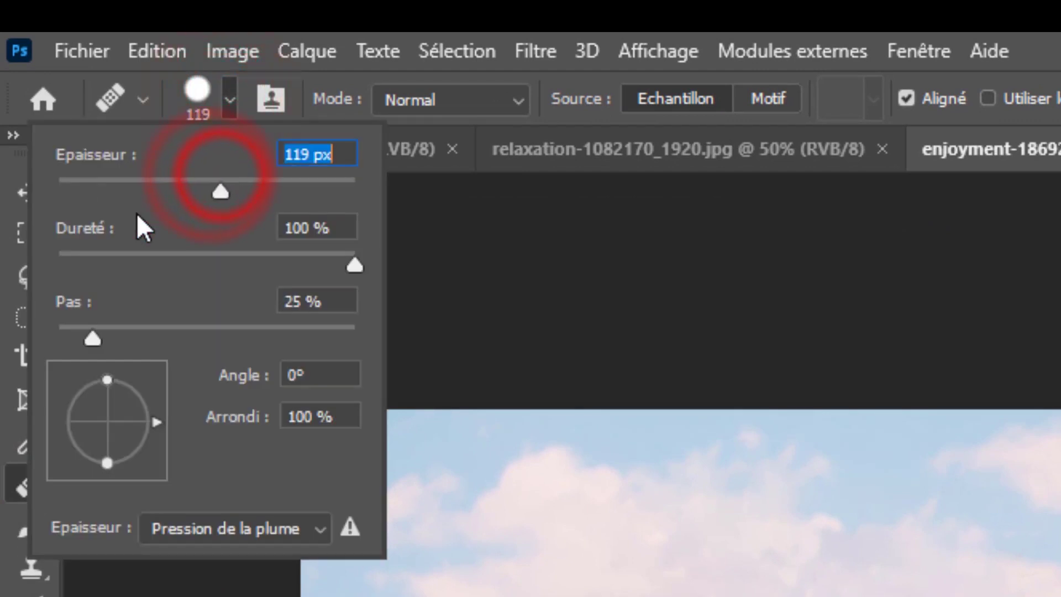
left_click_drag(118, 253, 148, 266)
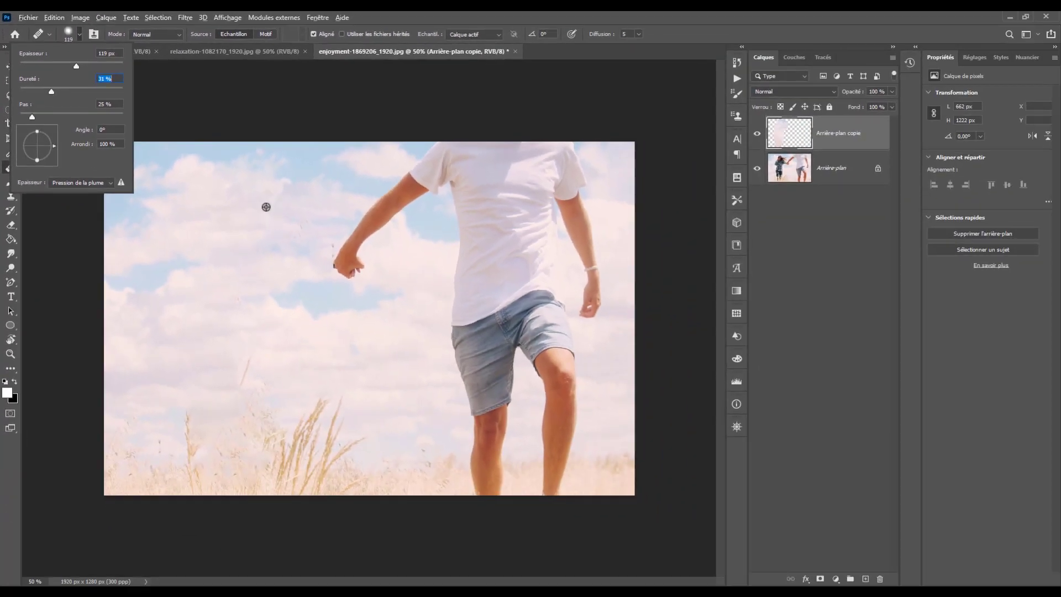
- Heal the leftover marks in the sky beside the man's outstretched hand using nearby clouds as the source
left_click(265, 207, "alt")
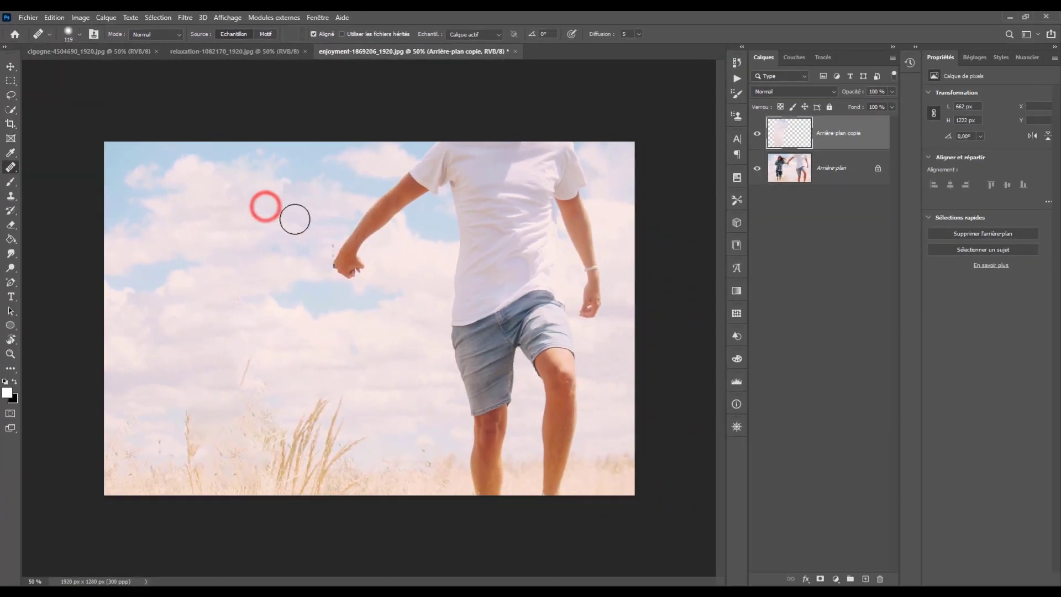
left_click_drag(299, 221, 295, 237)
left_click(287, 242)
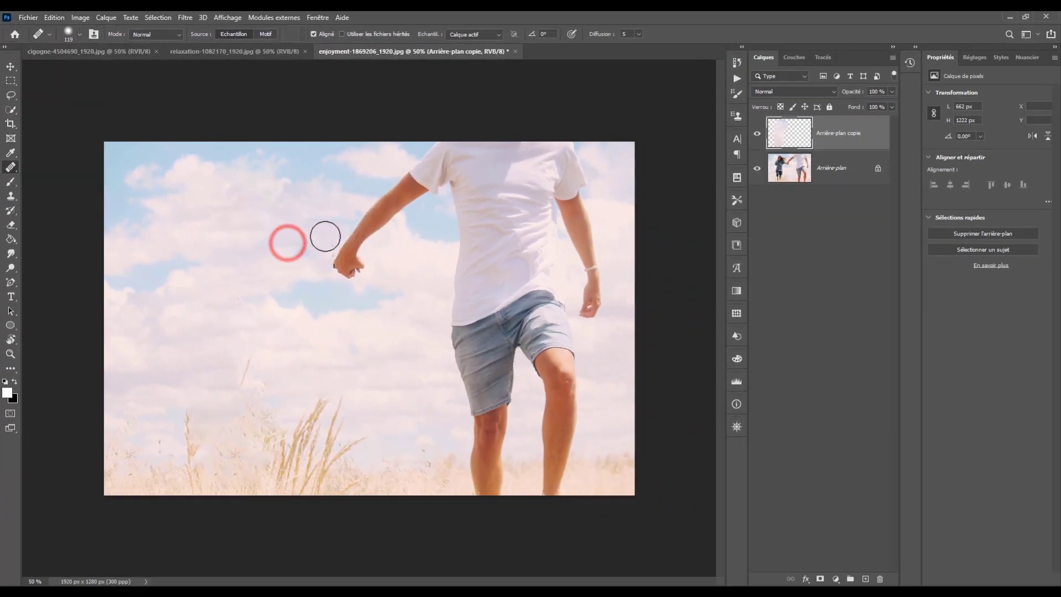
left_click(322, 247)
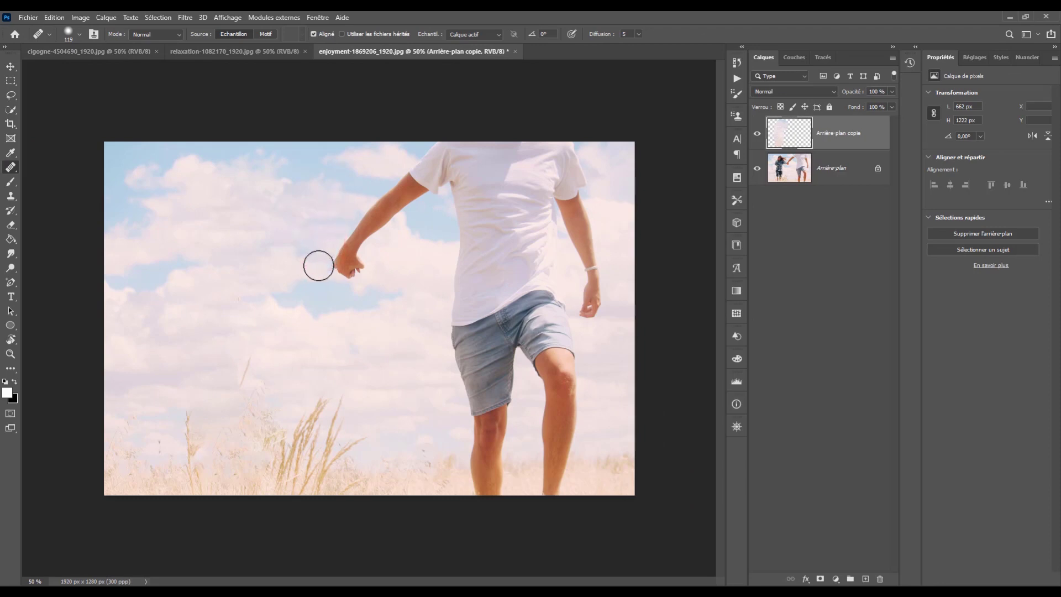
left_click(320, 254)
- Heal the stray grass remnant in the sky above the tall grass, sampling clean clouds nearby
left_click(244, 323, "alt")
left_click(248, 350)
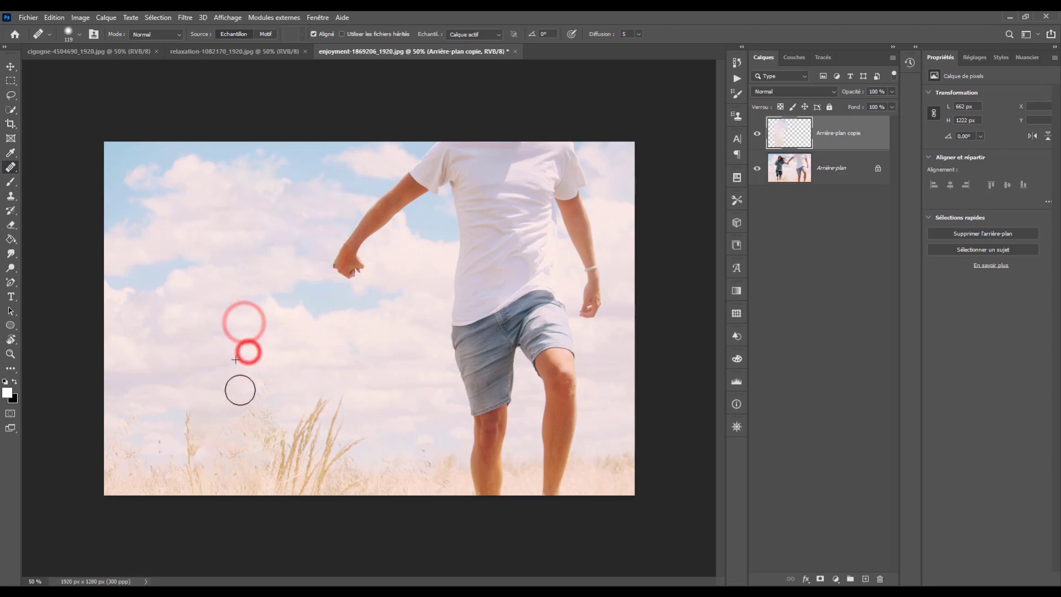
mouse_move(273, 370)
left_mouse_down()
mouse_move(256, 396)
mouse_move(260, 386)
mouse_move(240, 388)
left_mouse_up()
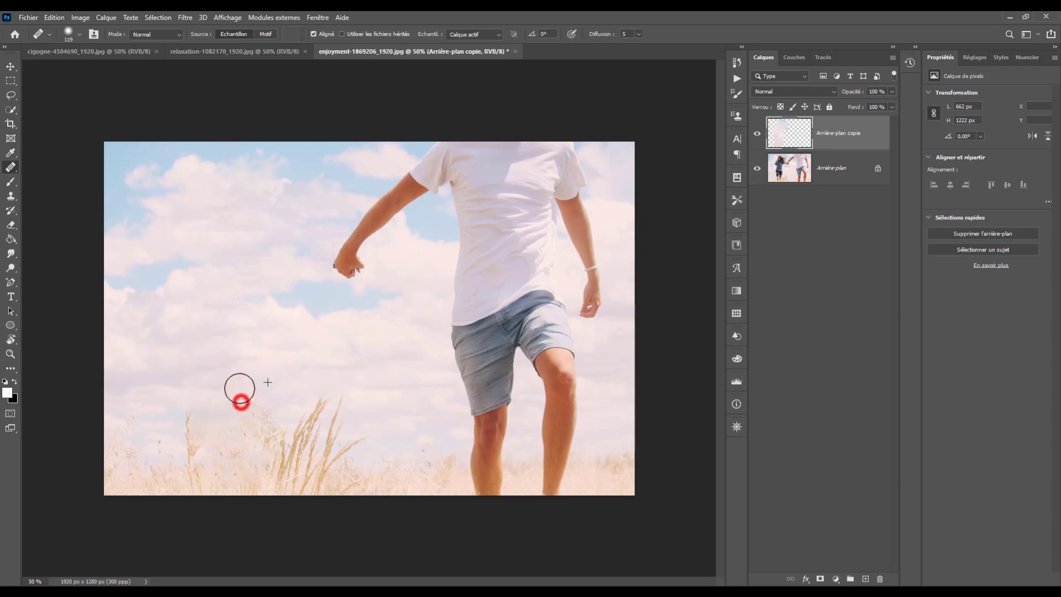
left_click(238, 294, "alt")
left_click(232, 303, "alt")
left_click(230, 283, "alt")
left_click(232, 311, "alt")
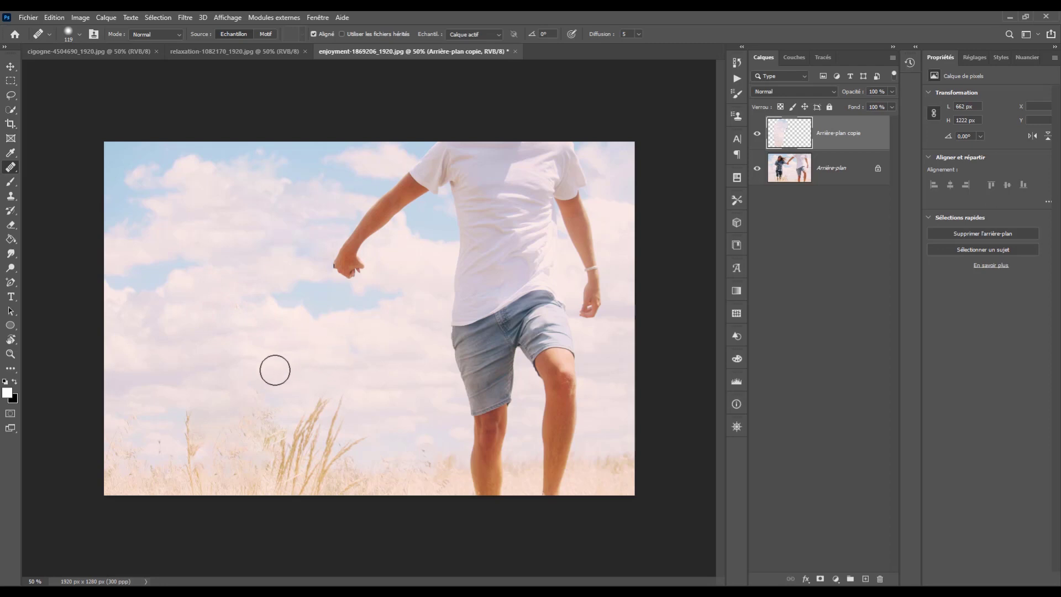
left_click(229, 304)
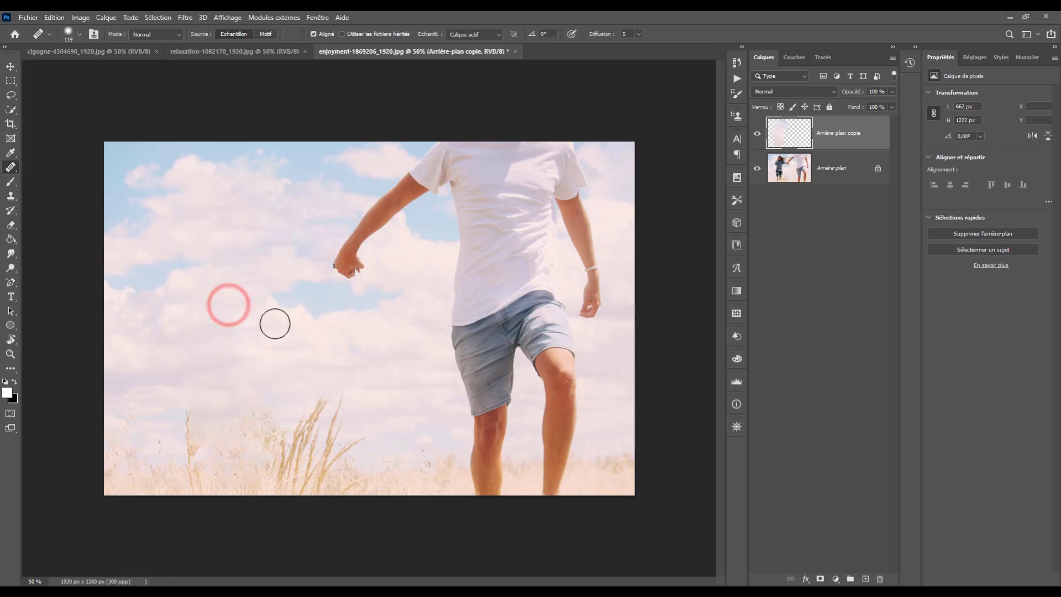
- Switch to the cigogne image and set up the Spot Healing Brush with 70% hardness at 147 px
left_click(87, 54)
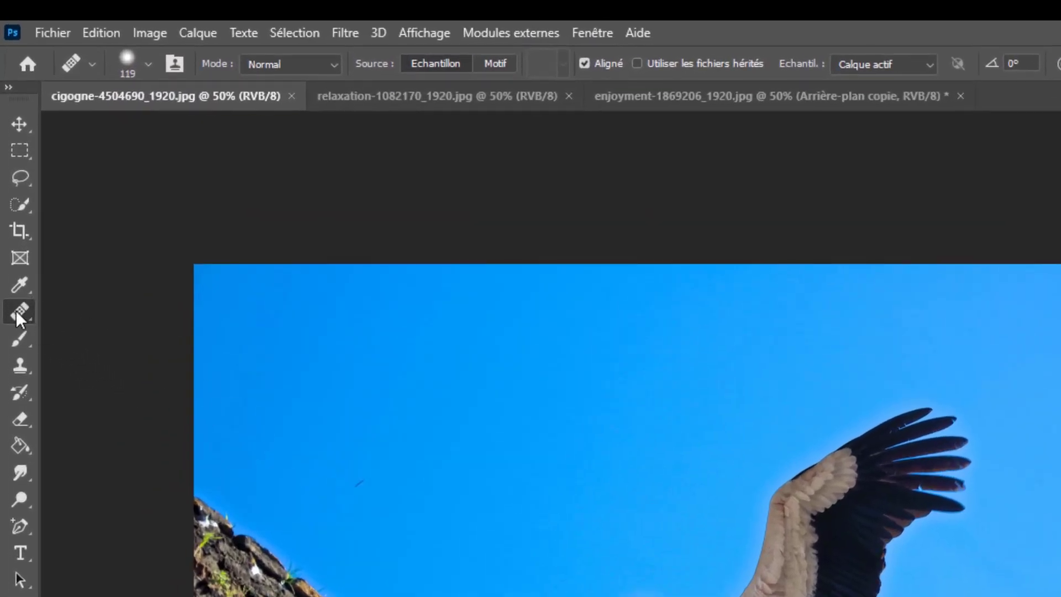
right_click(15, 310)
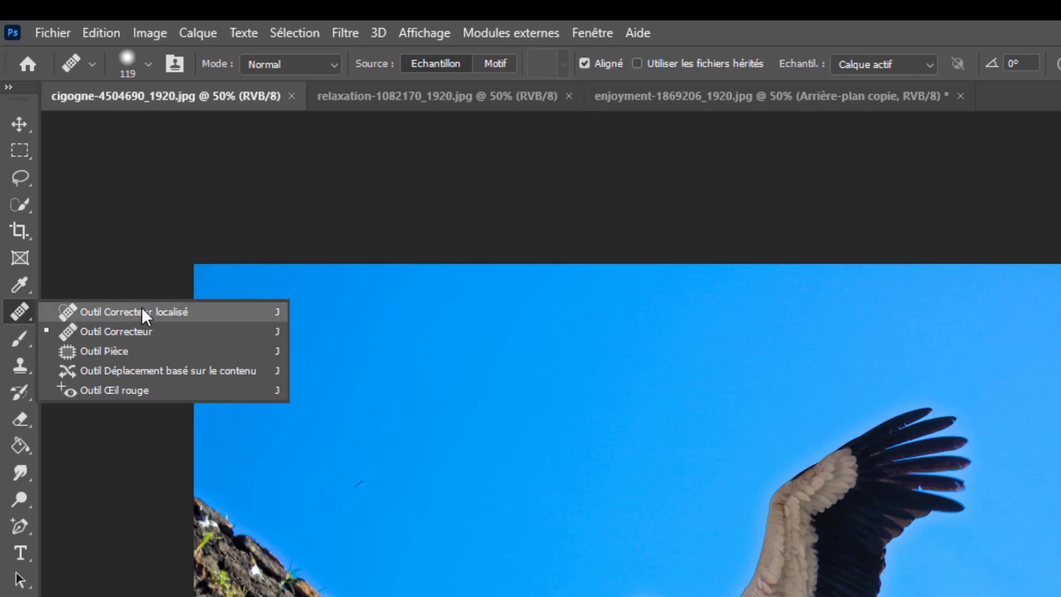
left_click(173, 310)
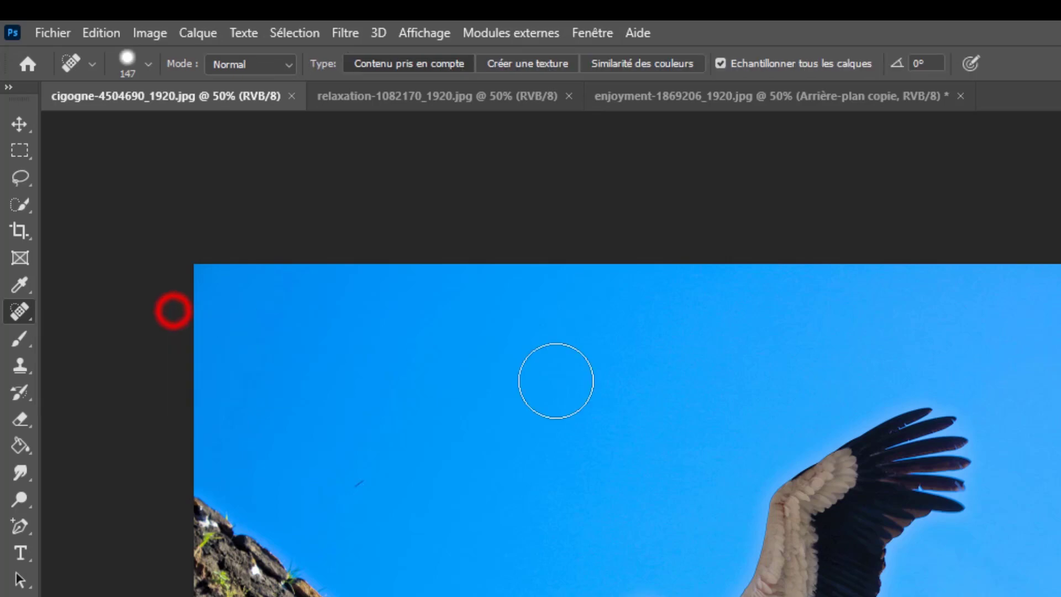
left_click(149, 64)
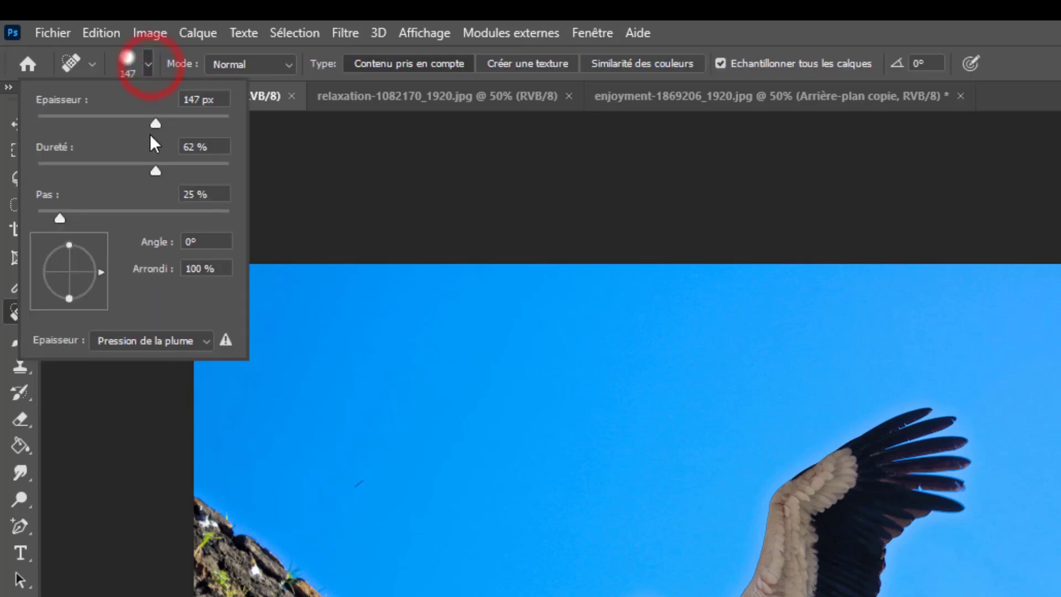
left_click(155, 170)
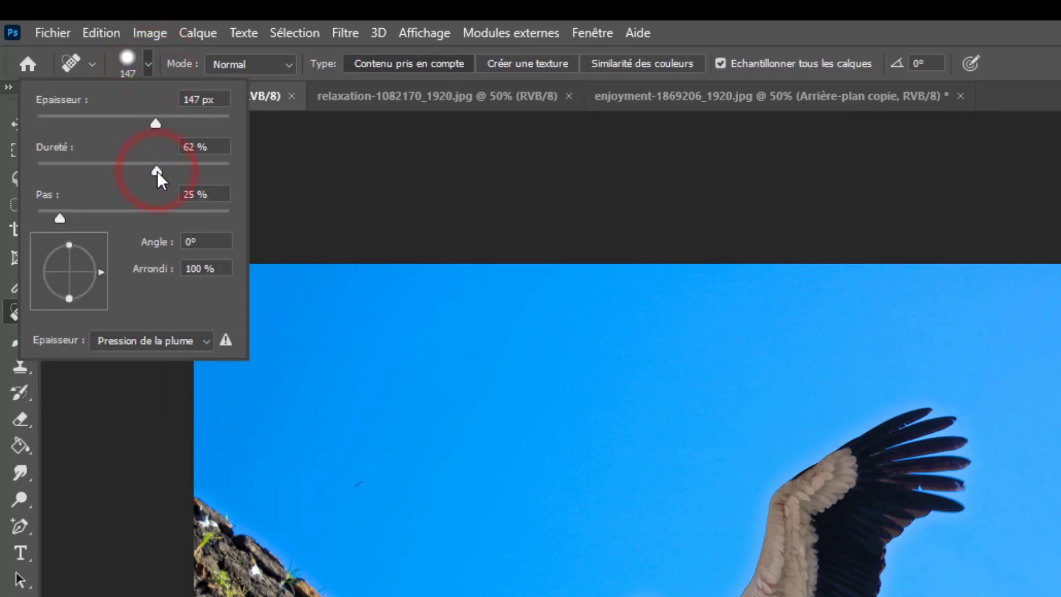
left_click_drag(167, 174, 171, 176)
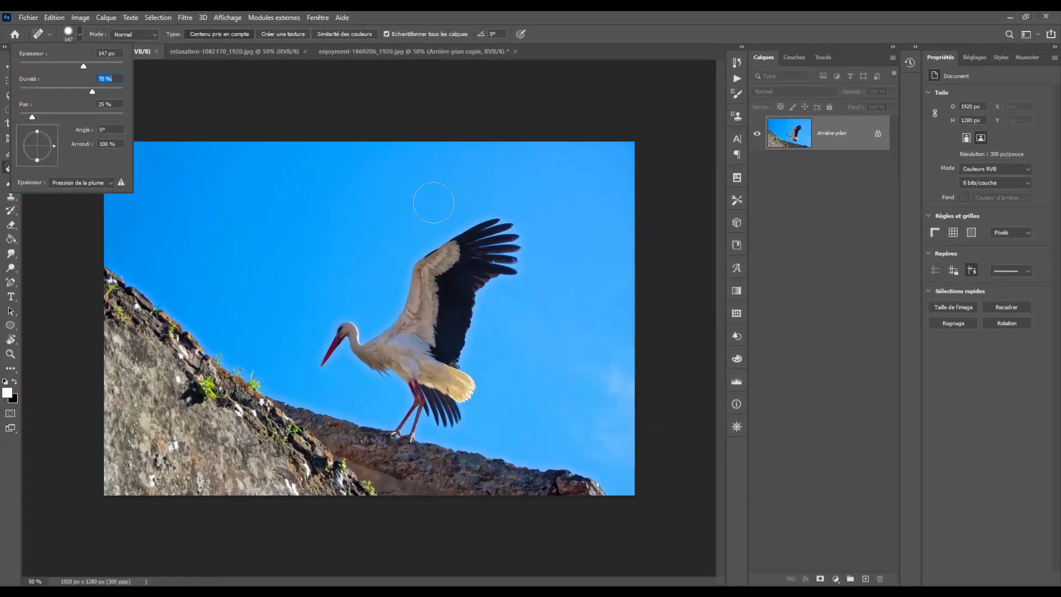
- Paint over the stork with the Spot Healing Brush to remove it, and clean up the remaining specks in the sky
mouse_move(507, 206)
left_mouse_down()
mouse_move(447, 251)
mouse_move(397, 336)
mouse_move(370, 345)
mouse_move(352, 326)
mouse_move(330, 352)
mouse_move(411, 383)
mouse_move(404, 436)
mouse_move(413, 420)
mouse_move(442, 416)
mouse_move(457, 394)
mouse_move(437, 349)
mouse_move(418, 353)
mouse_move(440, 386)
mouse_move(516, 251)
left_mouse_up()
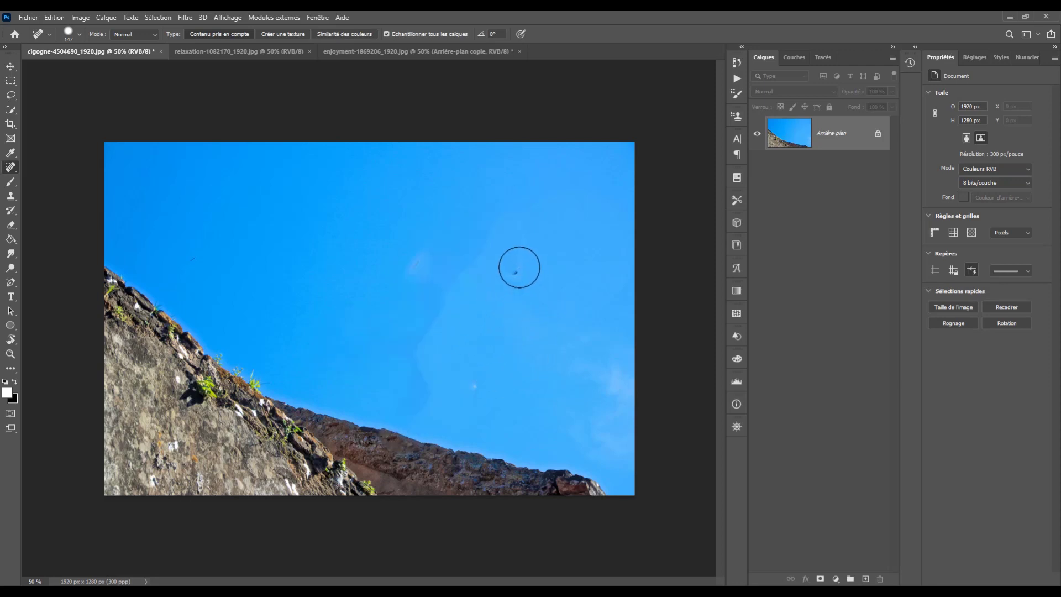
left_click_drag(519, 267, 518, 283)
left_click(474, 387)
left_click(413, 262)
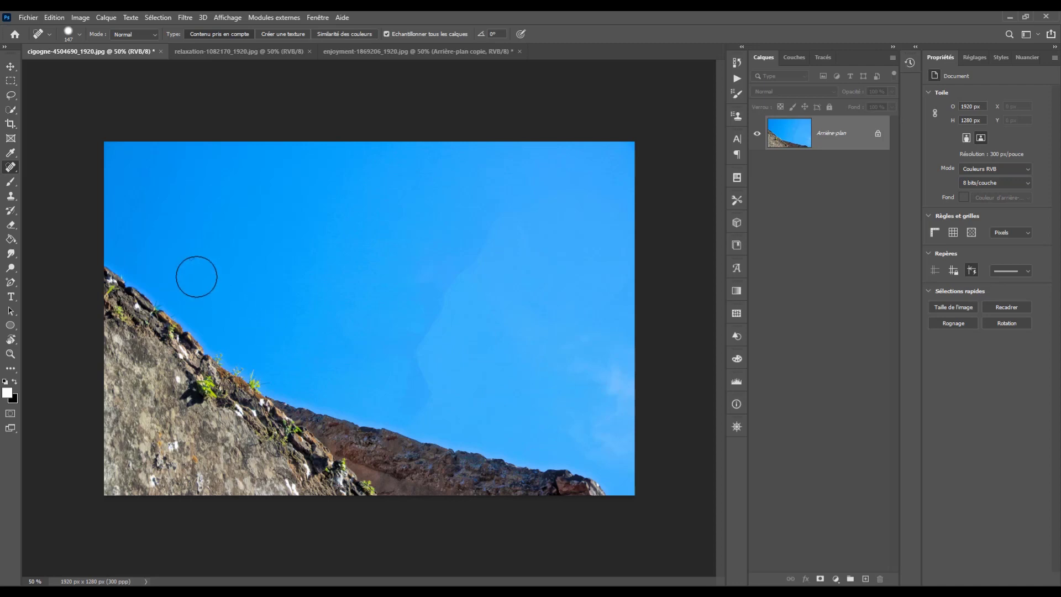
left_click(203, 262)
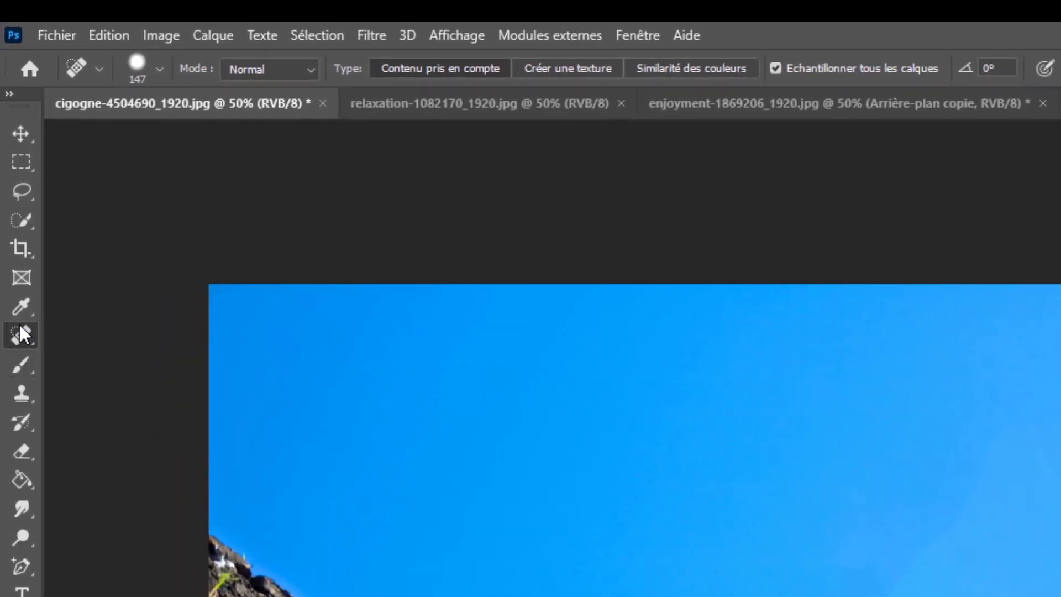
- Set up the Healing Brush with a size of 216 px and 20% hardness
right_click(22, 334)
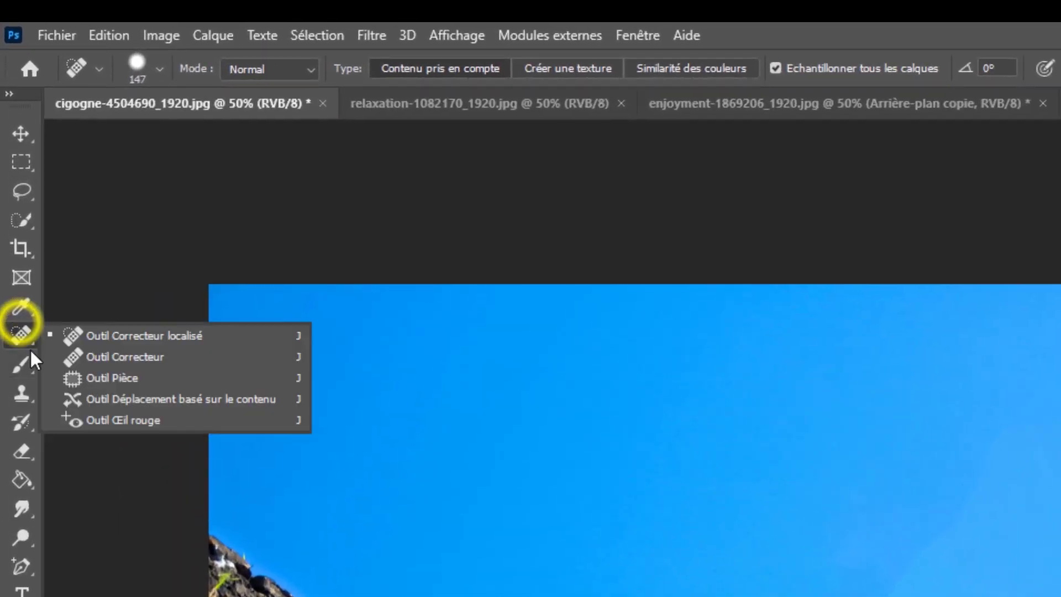
left_click(93, 356)
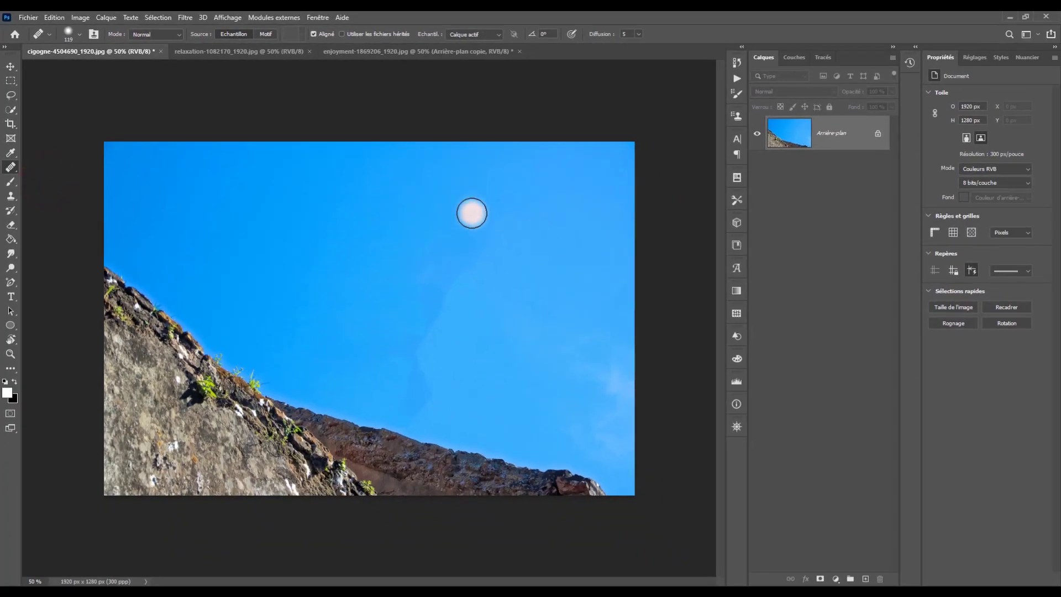
right_click(468, 209)
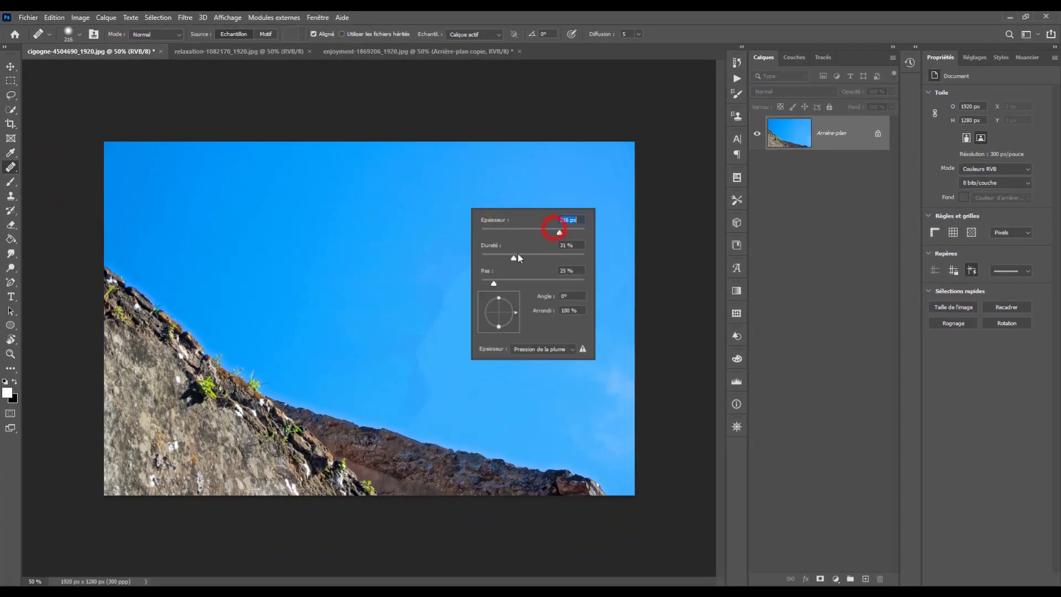
left_click_drag(508, 257, 502, 258)
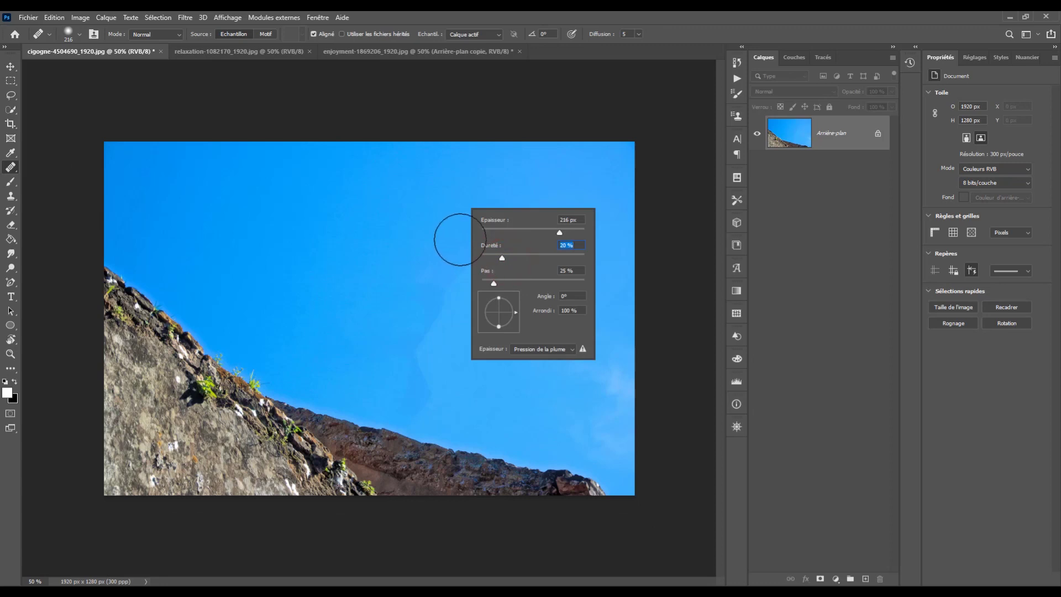
- Sample clean sky with the Healing Brush and paint over the uneven colour traces left in the sky above the wall
left_click(435, 195)
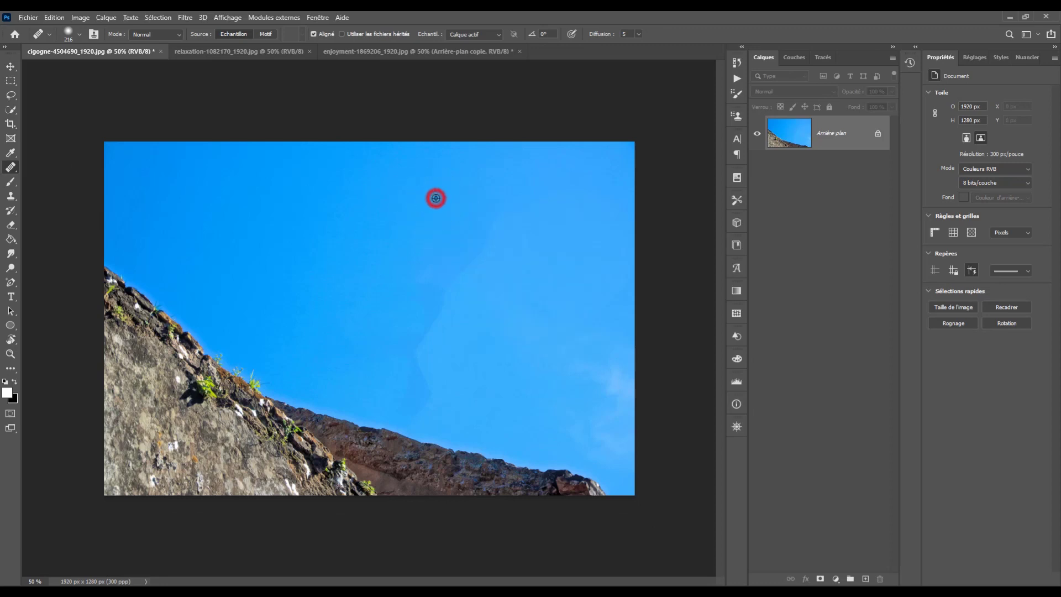
left_click(520, 203, "alt")
left_click(459, 295)
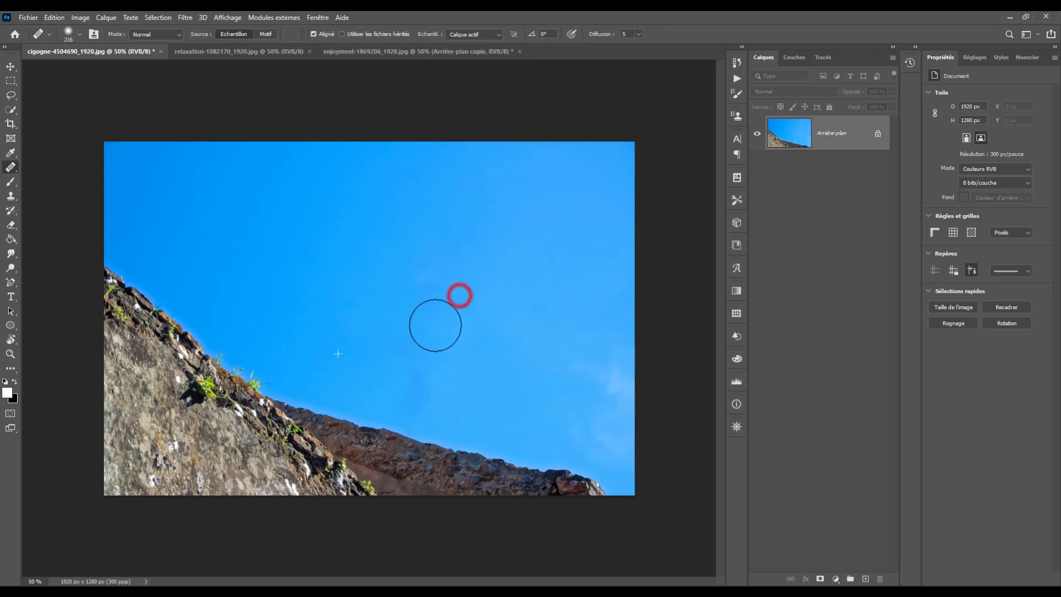
left_click(421, 326)
left_click(398, 393)
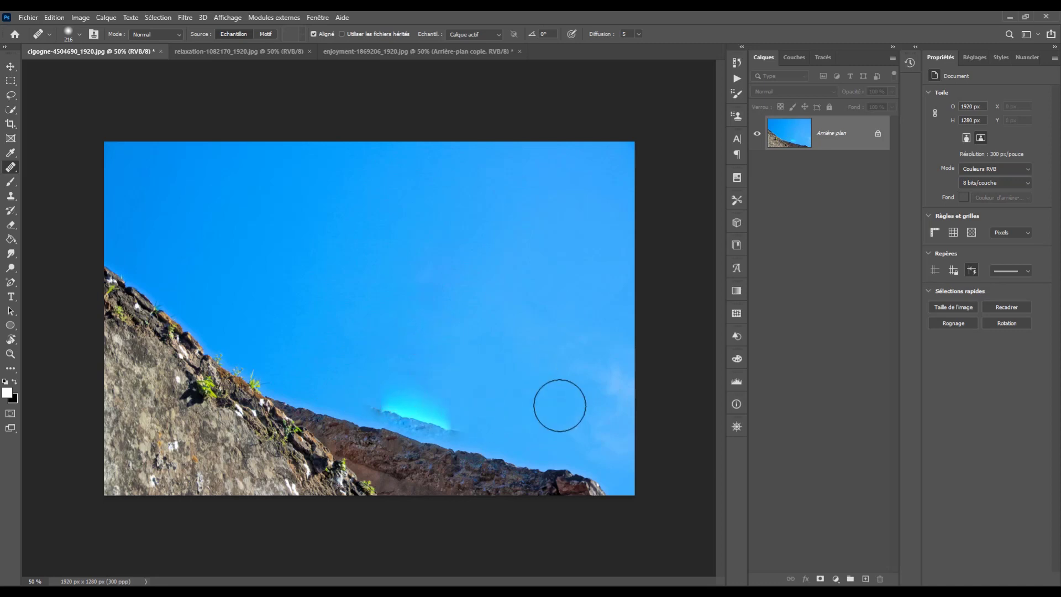
left_click(462, 289)
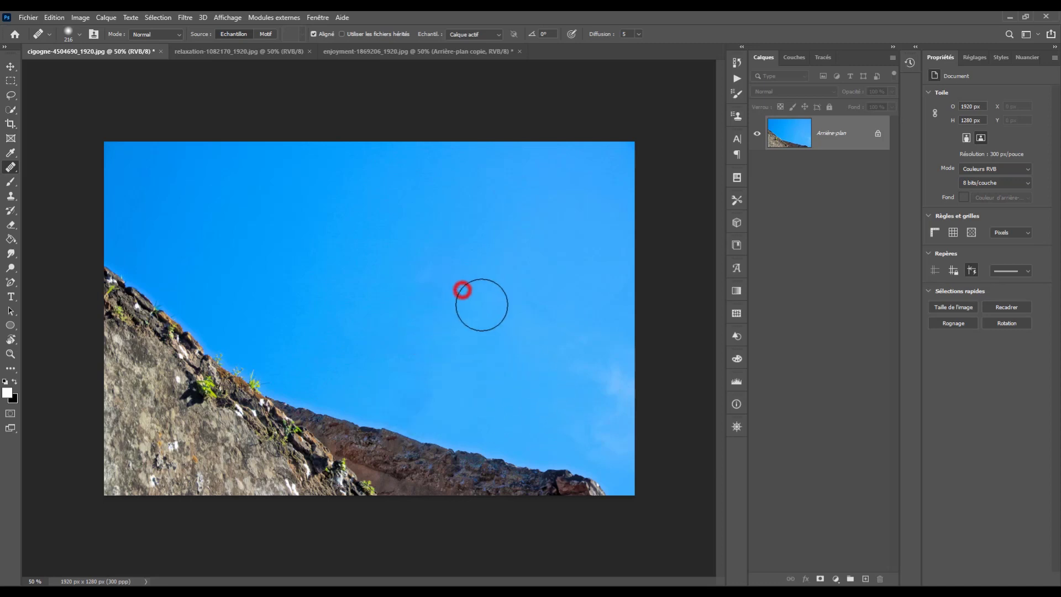
left_click(490, 312)
left_click(571, 367)
left_click(381, 379)
left_click(410, 391)
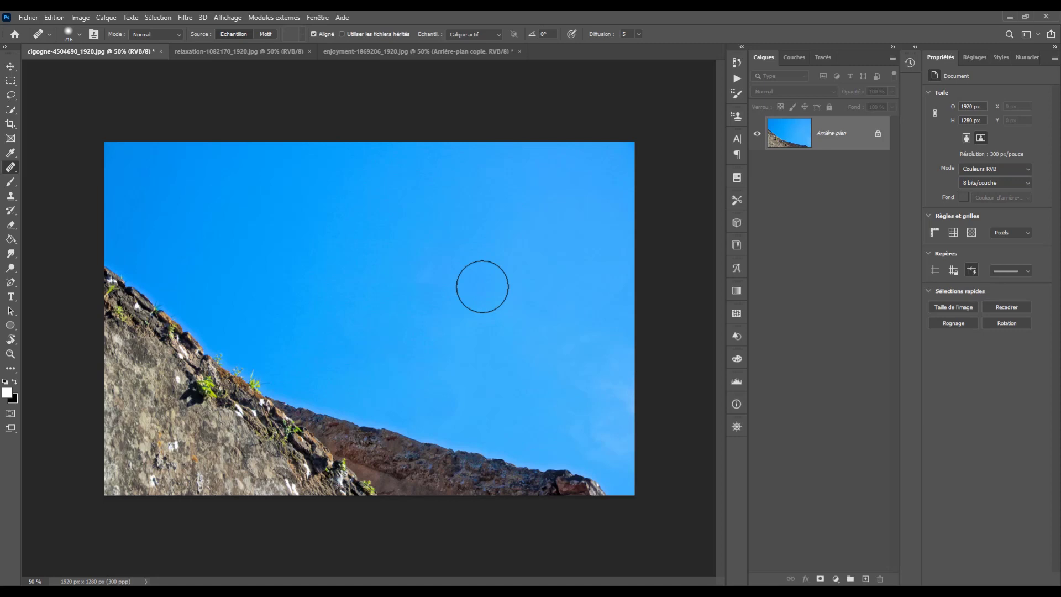
- Switch to the relaxation image and draw a freehand Lasso selection around the parasol and the two people in deckchairs
left_click(248, 52)
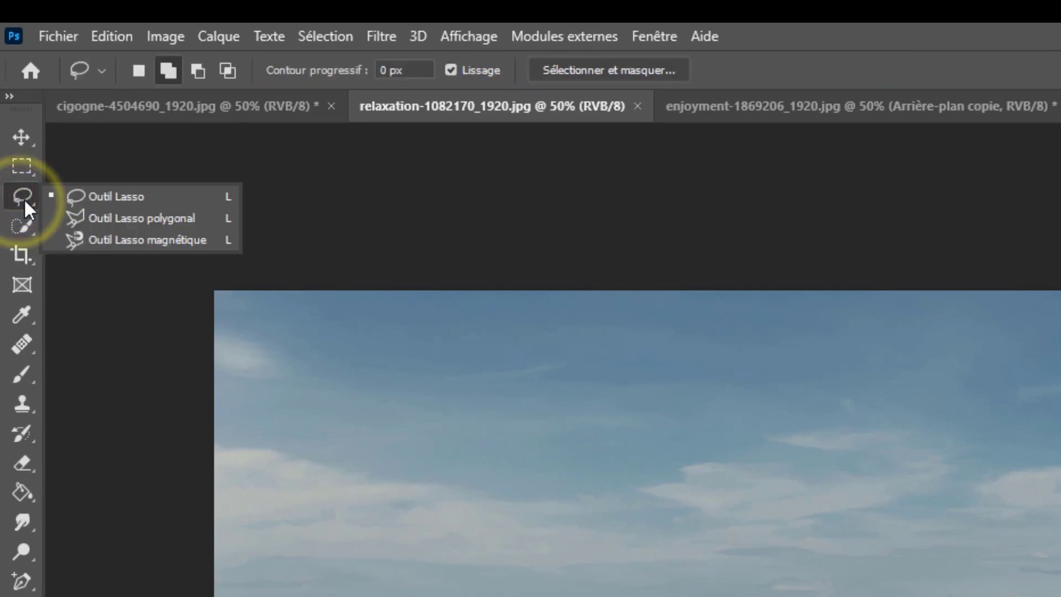
left_click(85, 197)
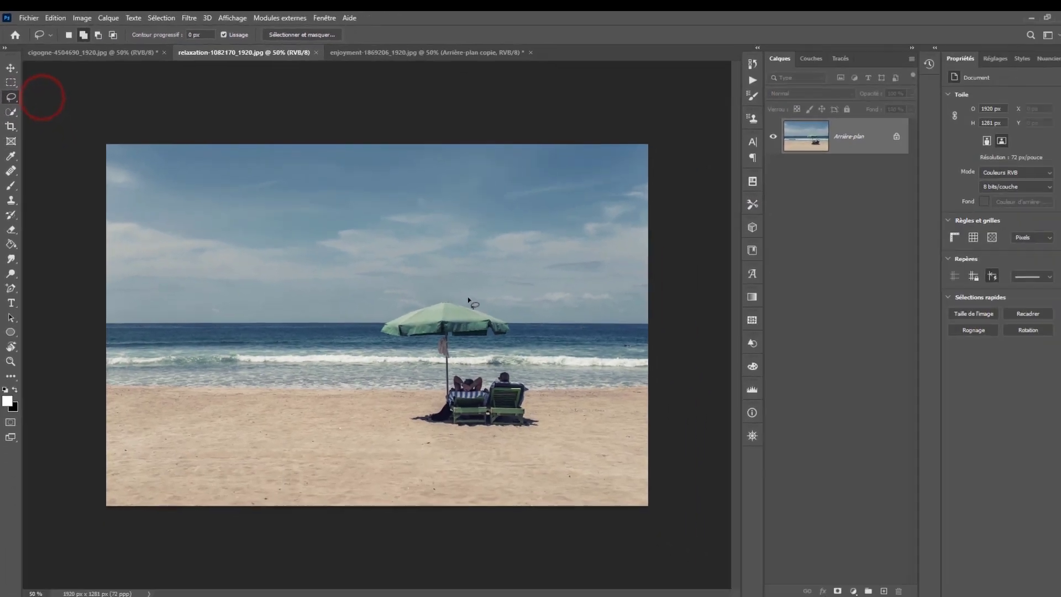
mouse_move(795, 506)
left_mouse_down()
mouse_move(720, 502)
mouse_move(649, 538)
left_mouse_up()
left_click_drag(377, 312, 380, 351)
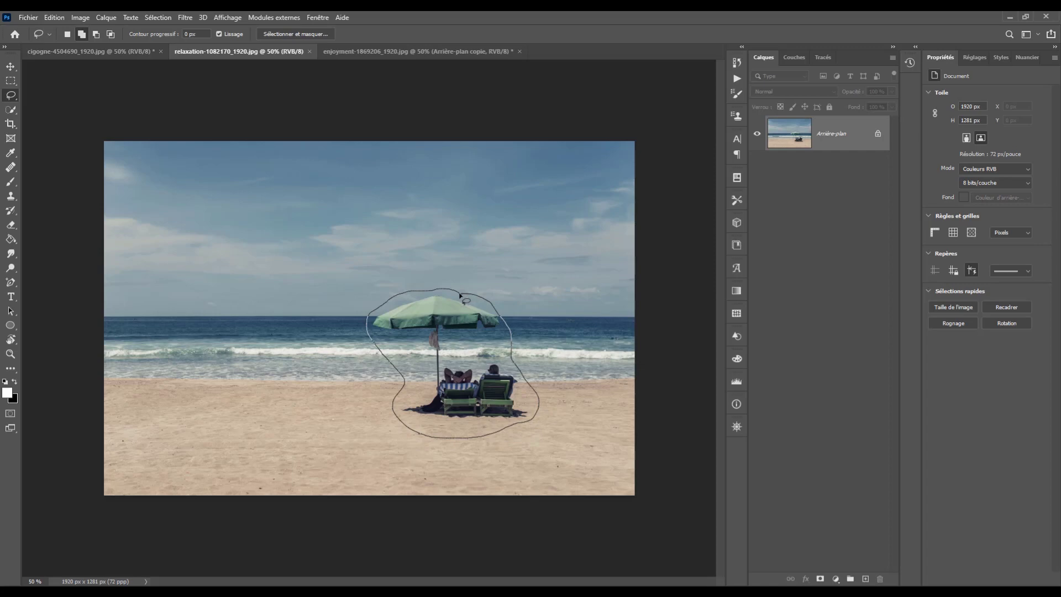
left_click_drag(460, 297, 461, 297)
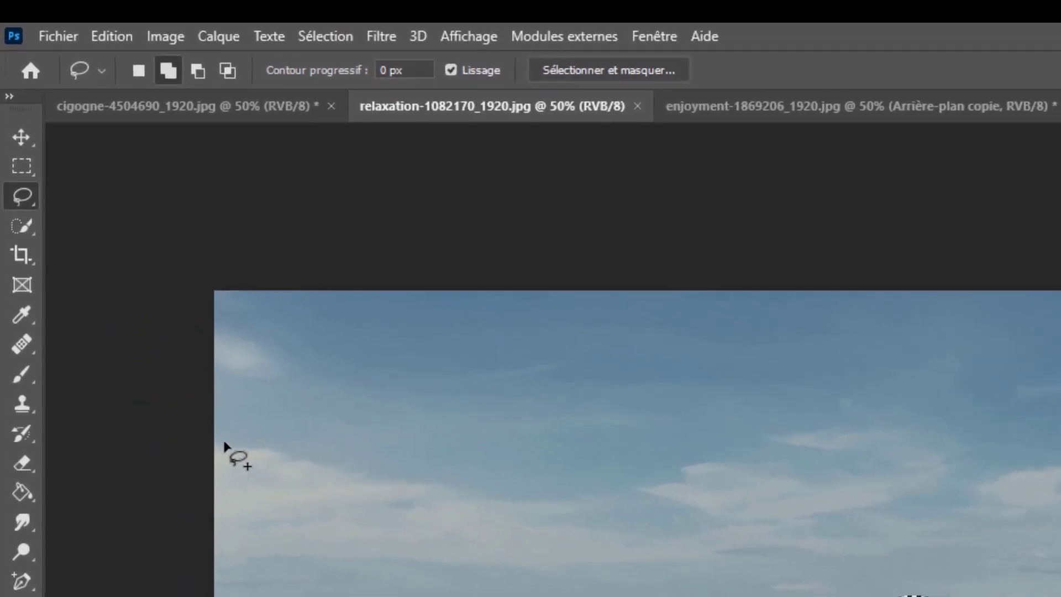
- Patch the selected parasol and people using the empty stretch of beach and sea to their left, and deselect
left_click(18, 342)
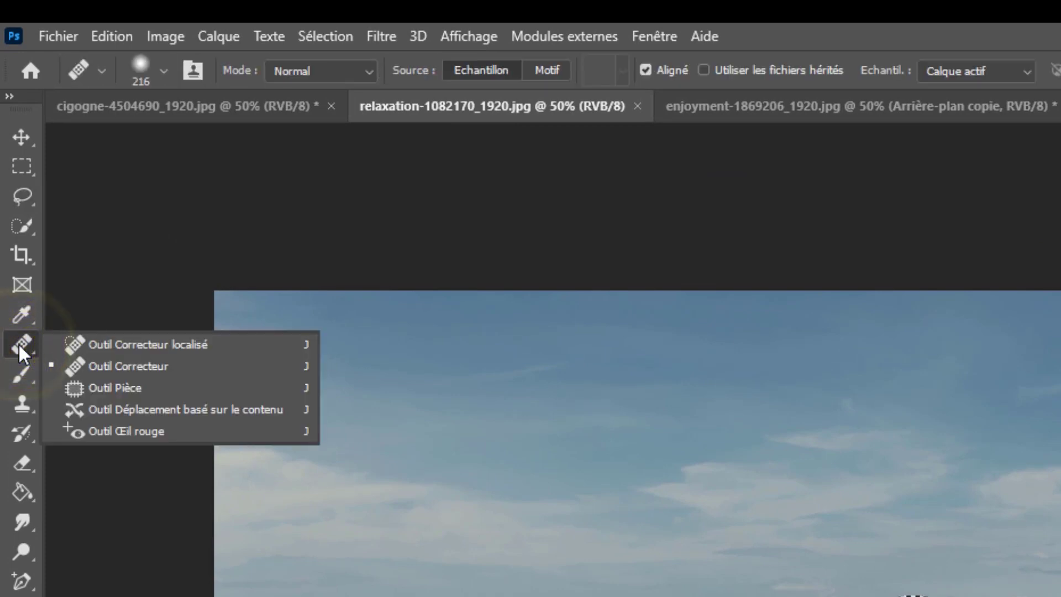
left_click(116, 388)
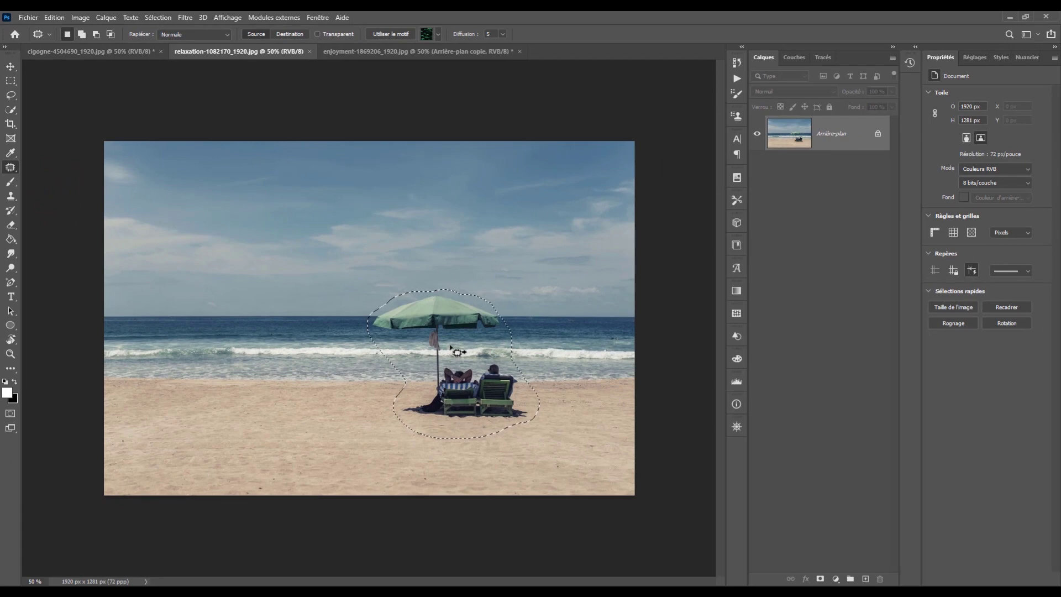
left_click(451, 346)
left_click_drag(456, 352, 270, 349)
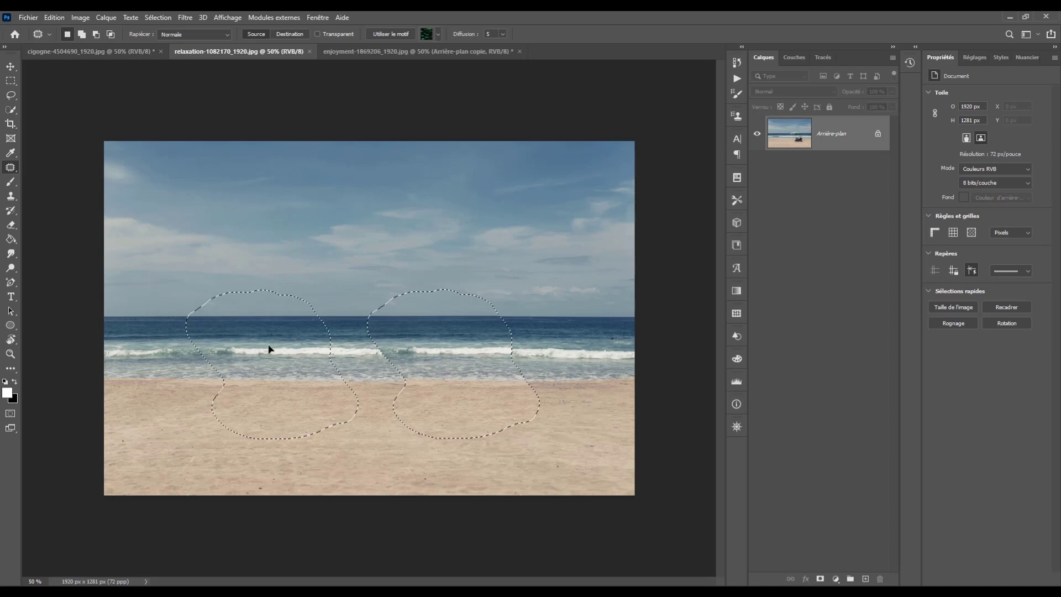
left_click_drag(270, 350, 270, 350)
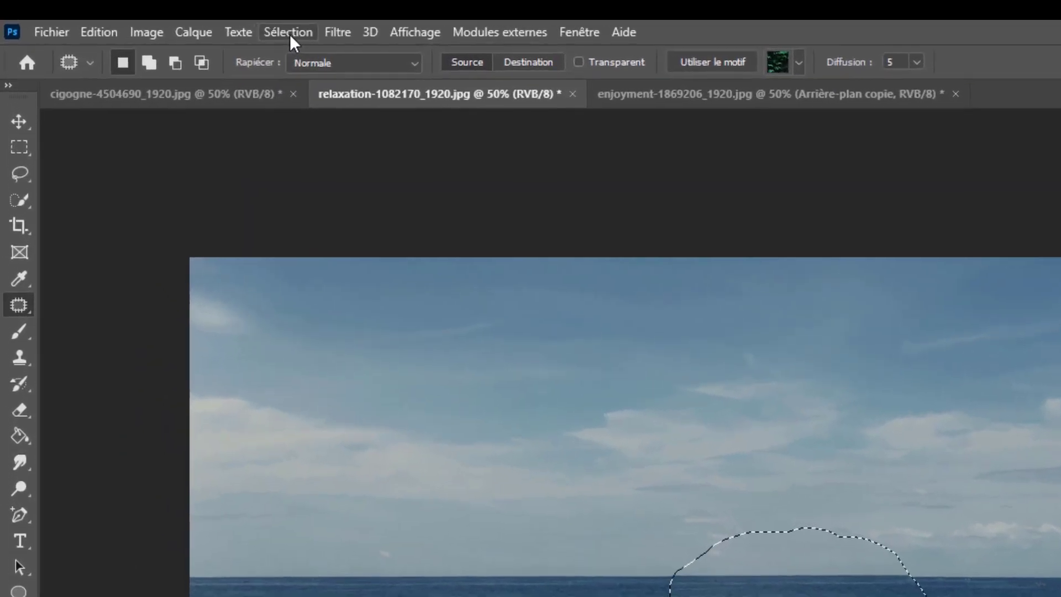
left_click(223, 25)
left_click(245, 55)
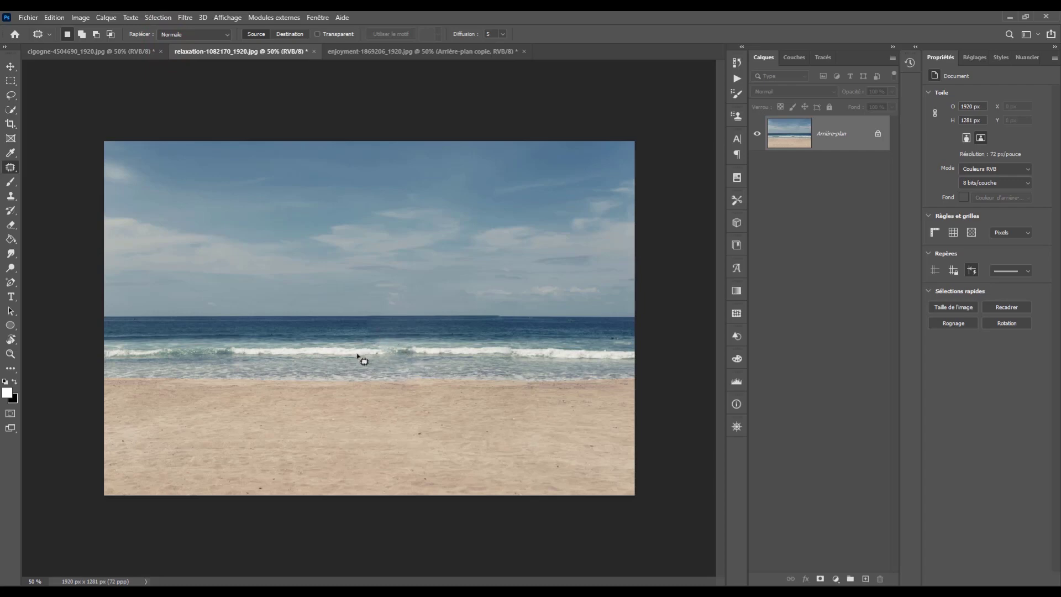
- Switch to the Healing Brush and set its size to 84 px
scroll(407, 407, "up", 5)
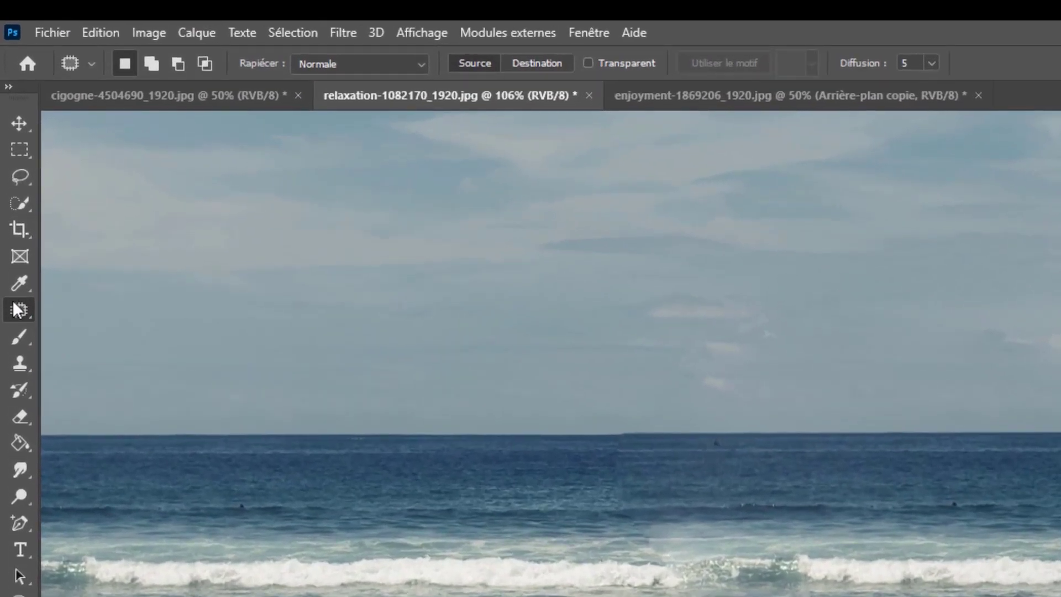
right_click(17, 312)
left_click(105, 330)
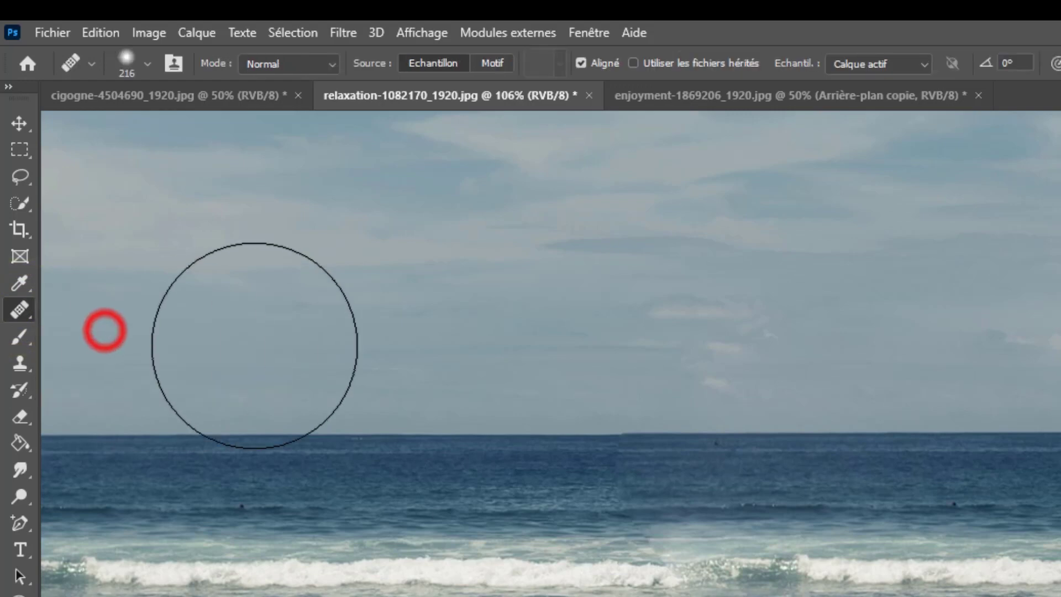
left_click(144, 64)
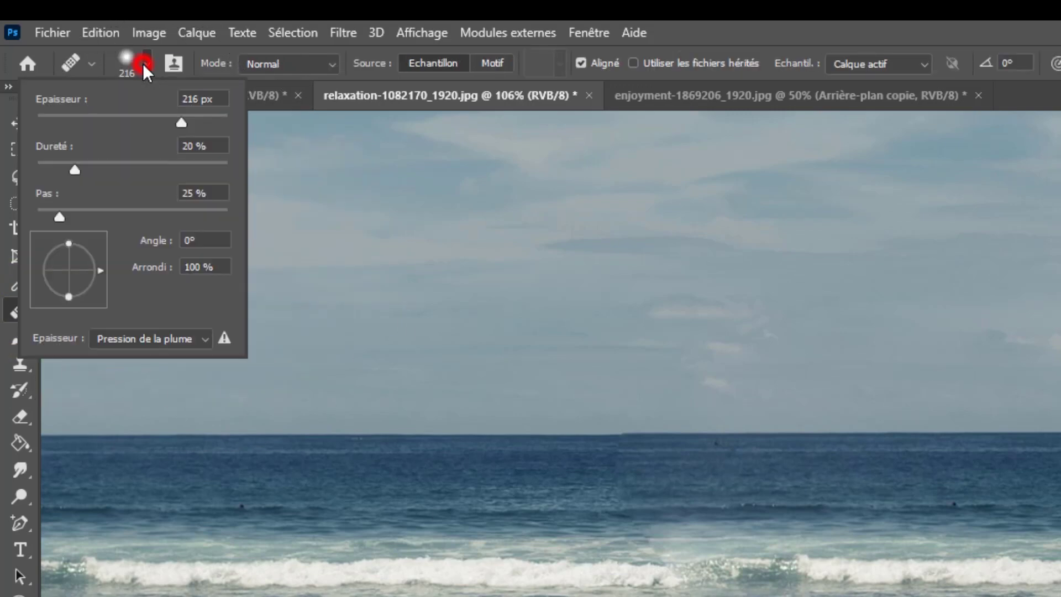
left_click_drag(140, 118, 117, 119)
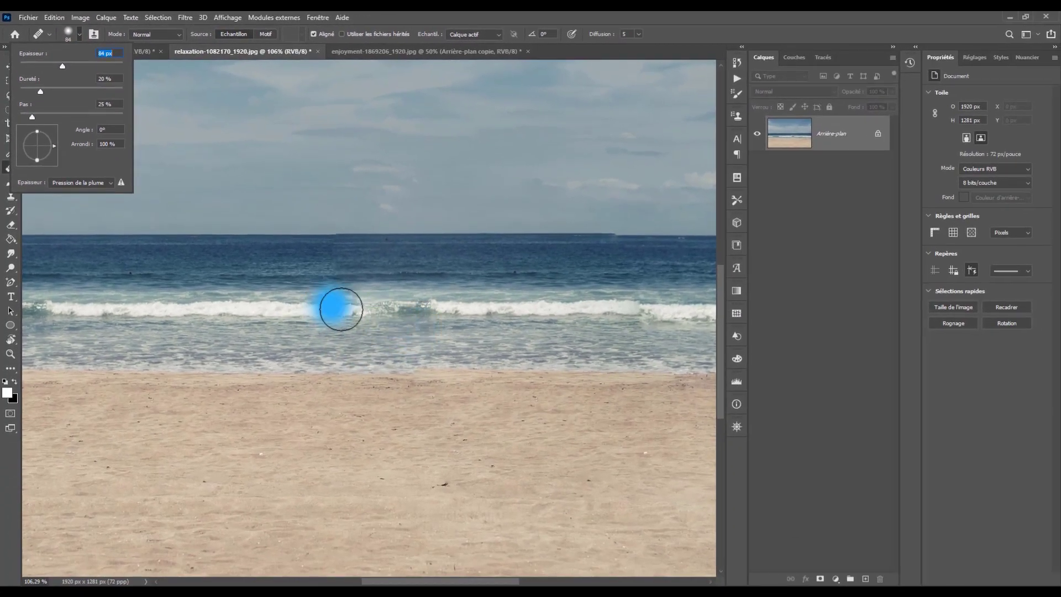
- Sample the white foam and heal the gap in the breaking wave and the pale water just above it
left_click(466, 315, "alt")
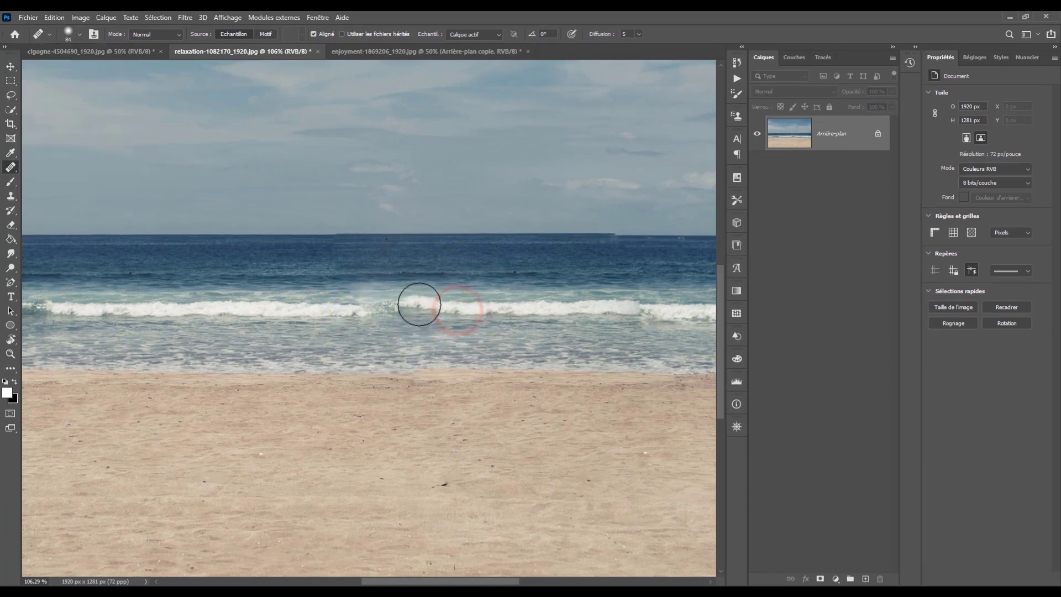
left_click(420, 311)
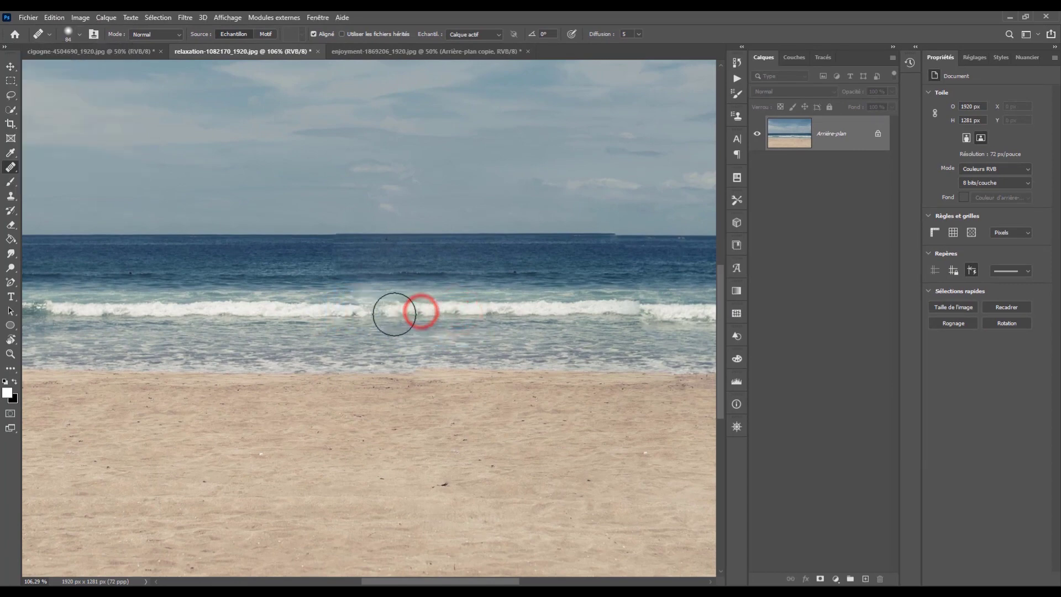
left_click(379, 313)
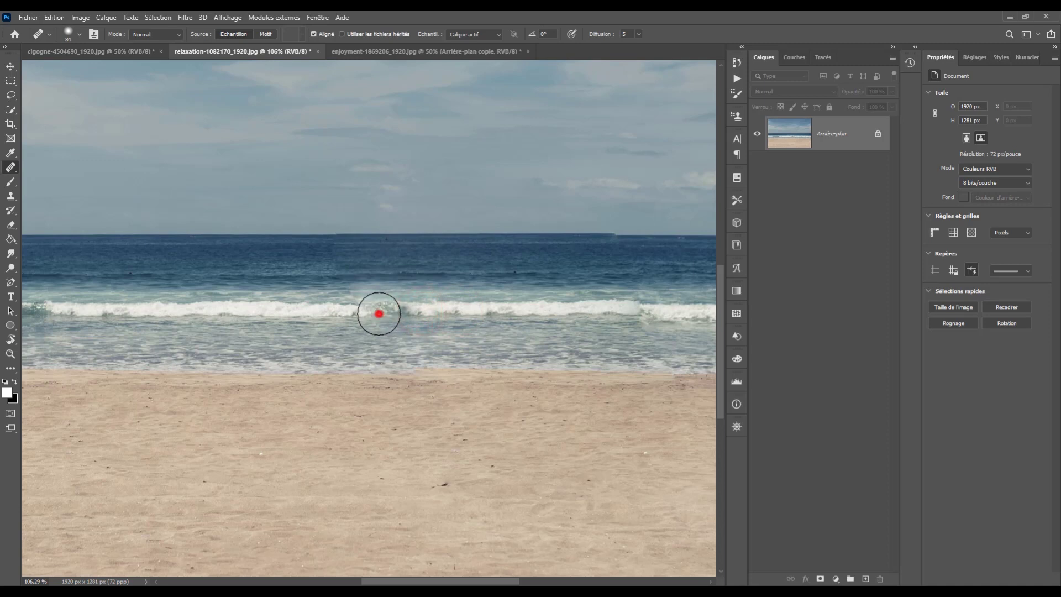
left_click(344, 288)
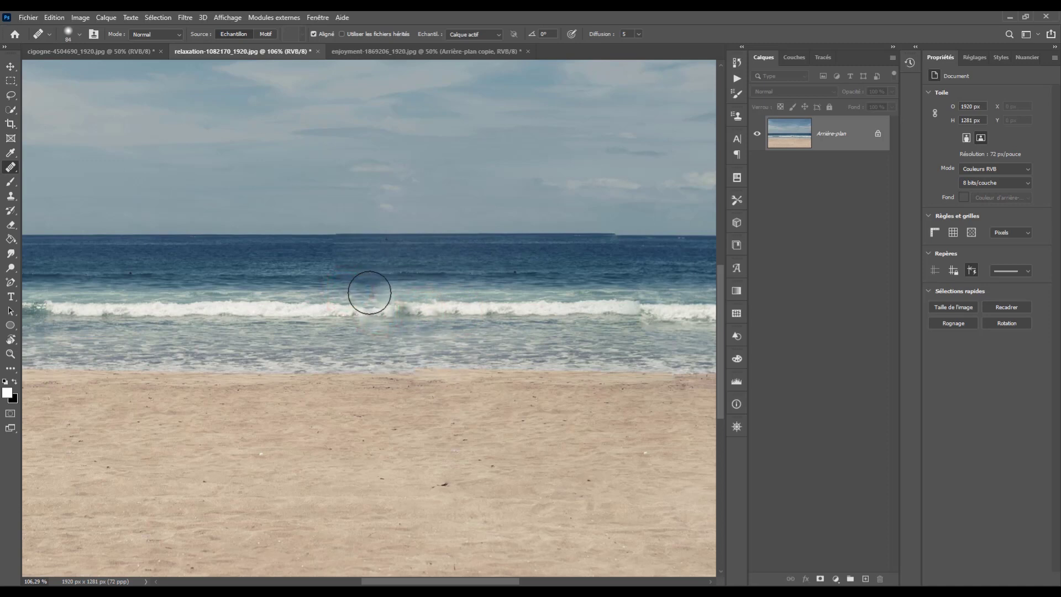
left_click(371, 292)
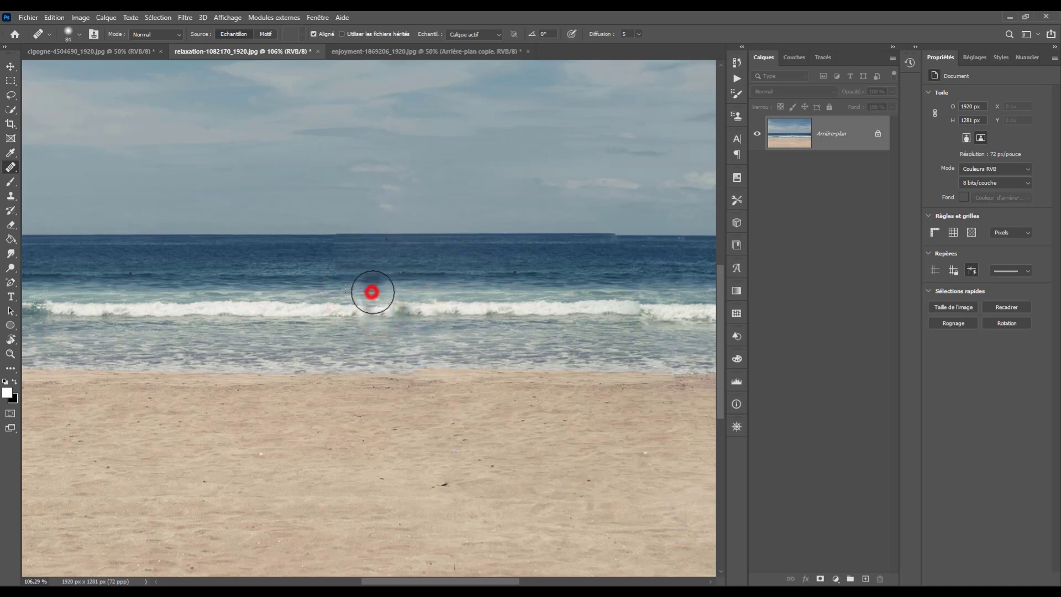
left_click(380, 283)
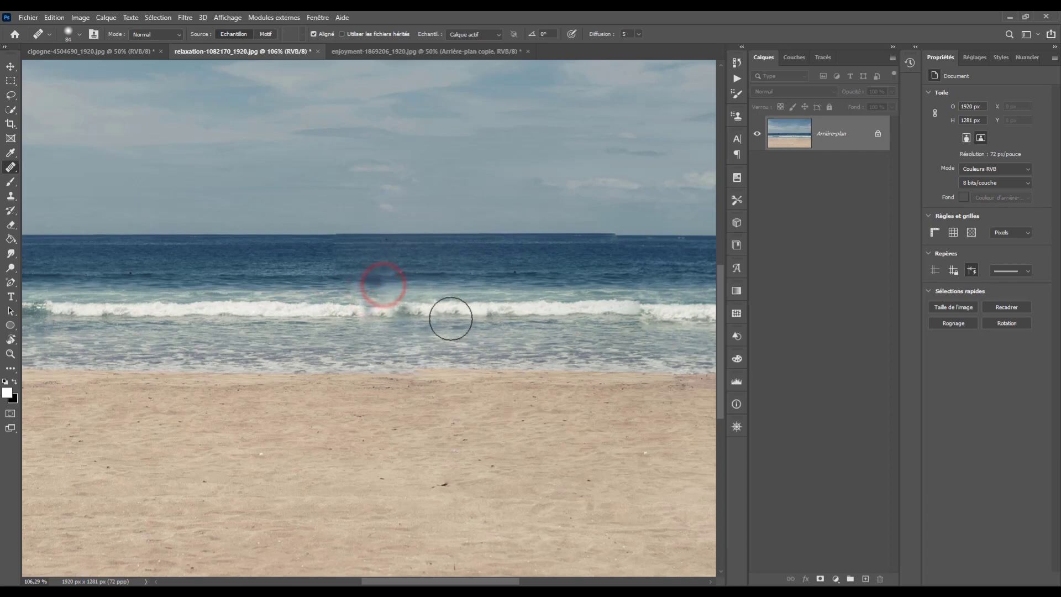
- Lower the Healing Brush hardness to 11% and heal the dark smudge above the wave using nearby water as the source
scroll(439, 343, "down", 2)
scroll(441, 342, "down", 1)
scroll(440, 344, "up", 4)
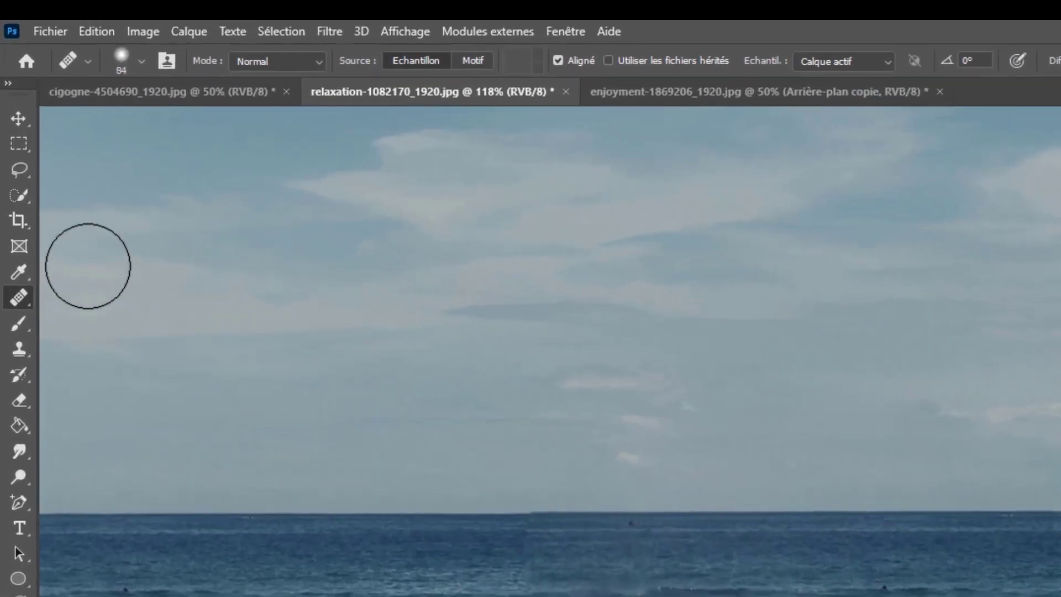
left_click(147, 64)
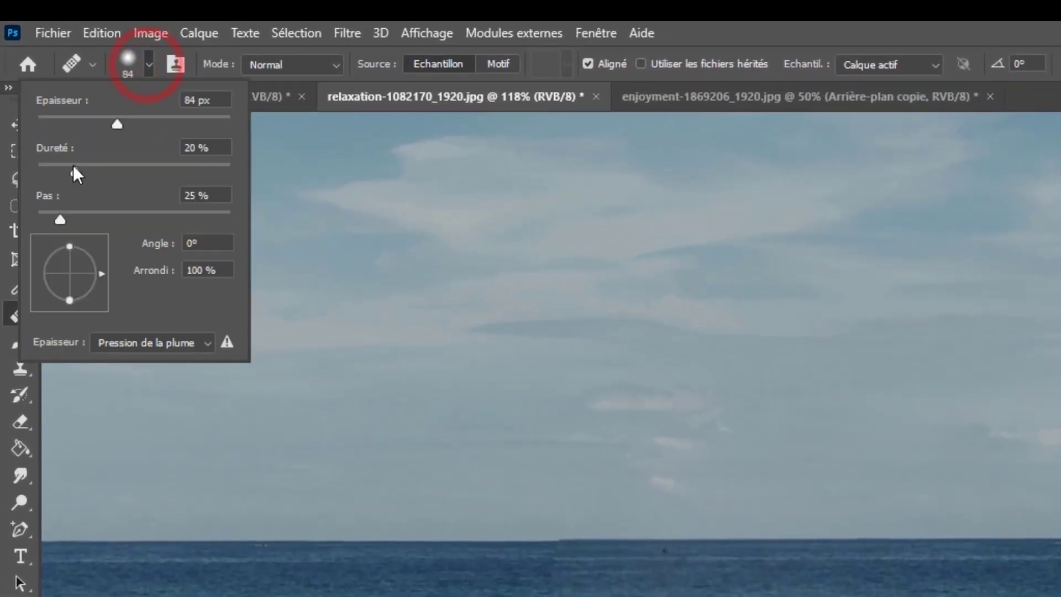
left_click_drag(73, 166, 55, 166)
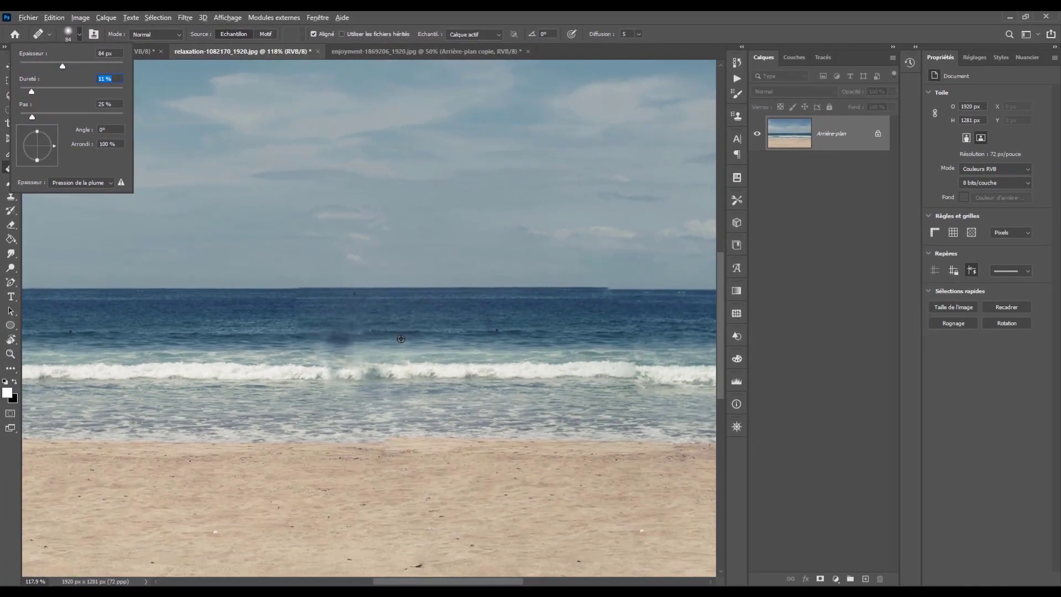
left_click(525, 448)
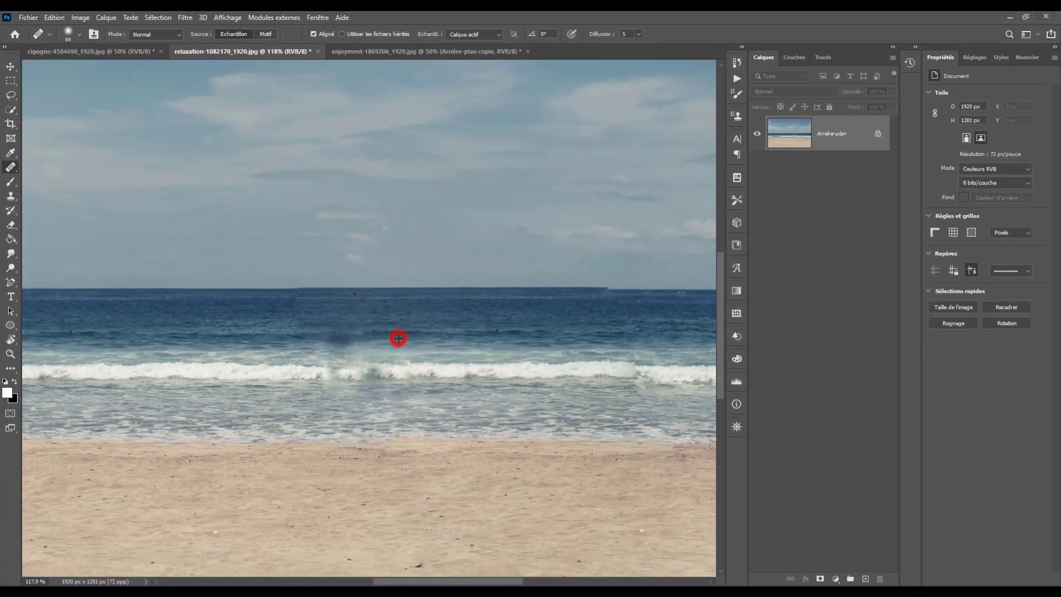
left_click(366, 338)
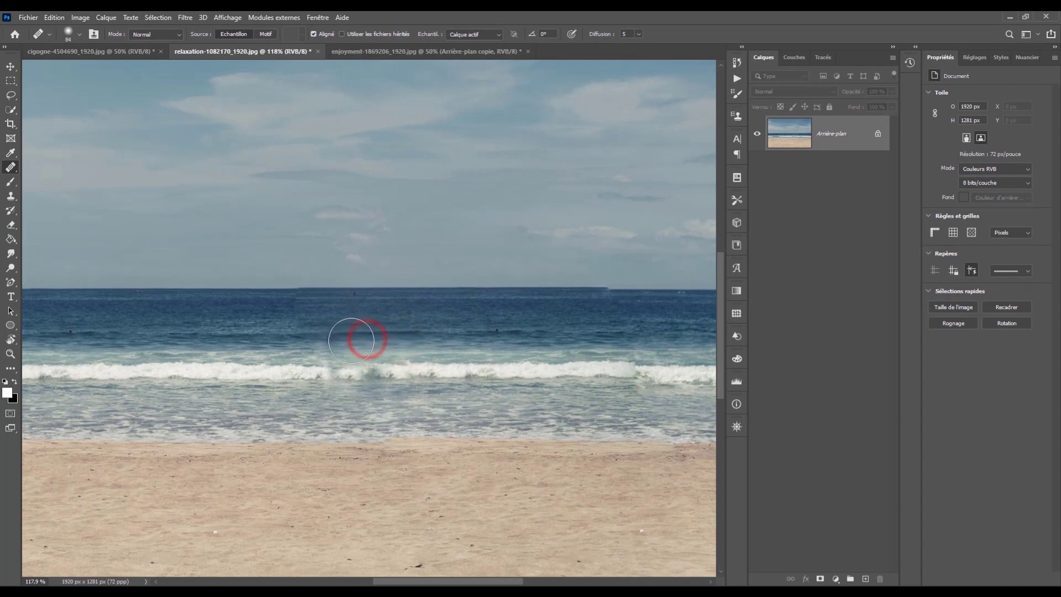
left_click(351, 340)
left_click(322, 339)
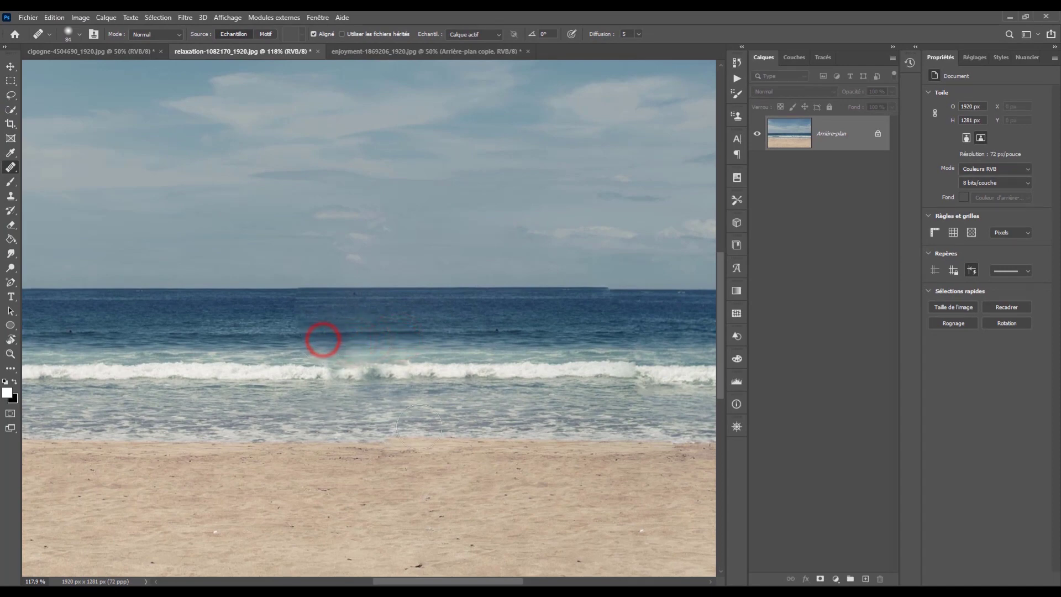
scroll(432, 407, "down", 2)
scroll(432, 408, "down", 2)
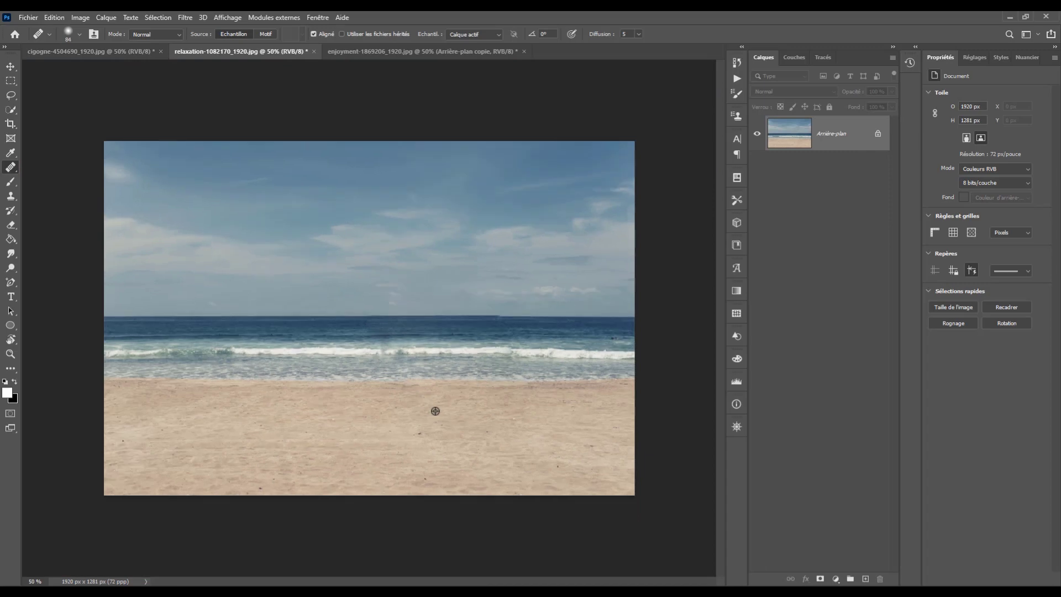
- Review the retouched results by switching between the open cigogne, relaxation and enjoyment photos, finishing on the enjoyment photo
scroll(439, 416, "down", 1)
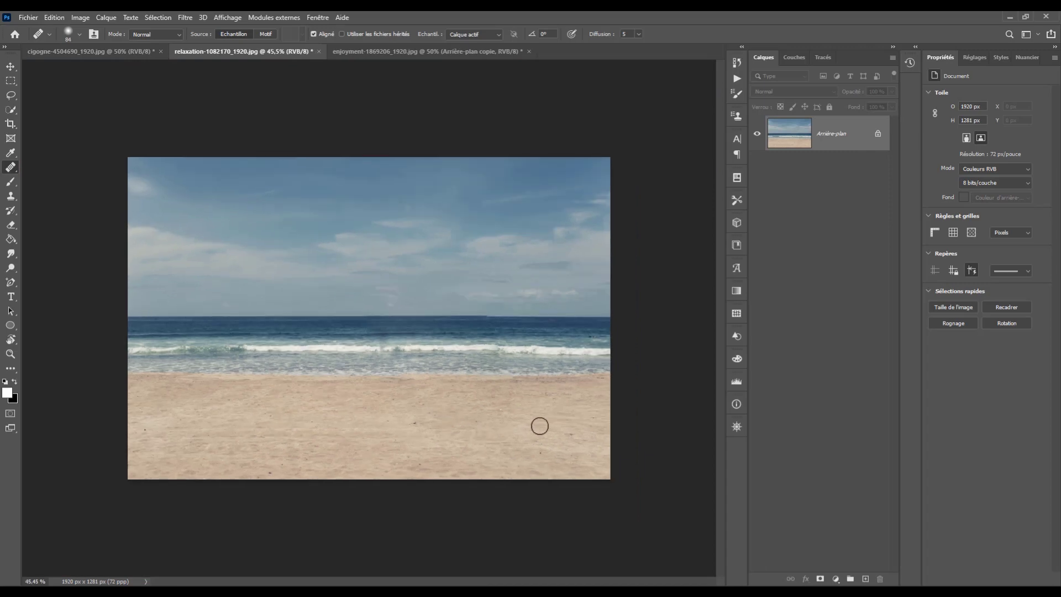
left_click(104, 52)
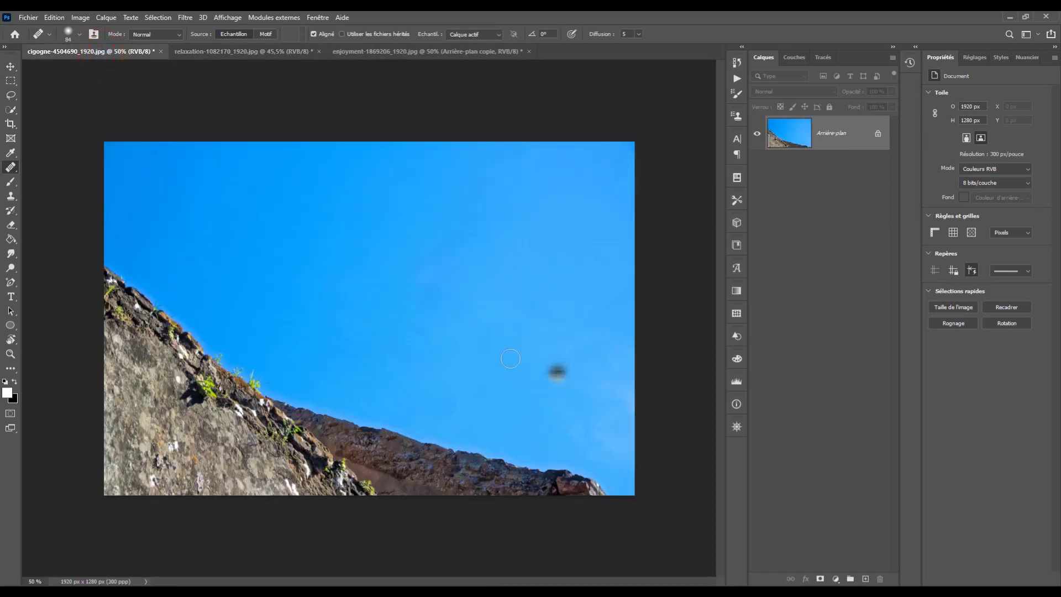
left_click(442, 366)
left_click(273, 52)
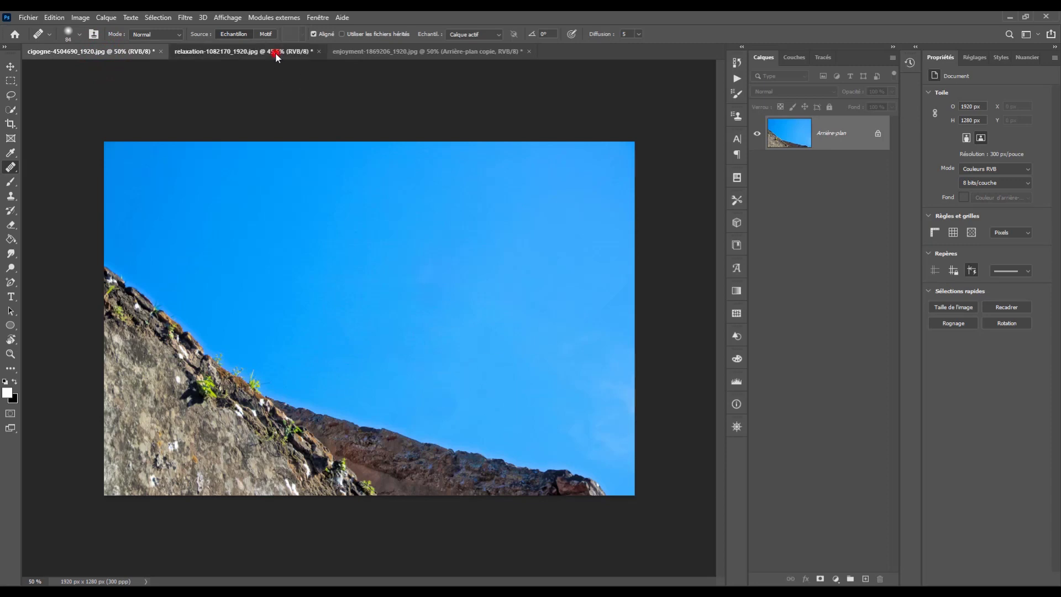
left_click(385, 52)
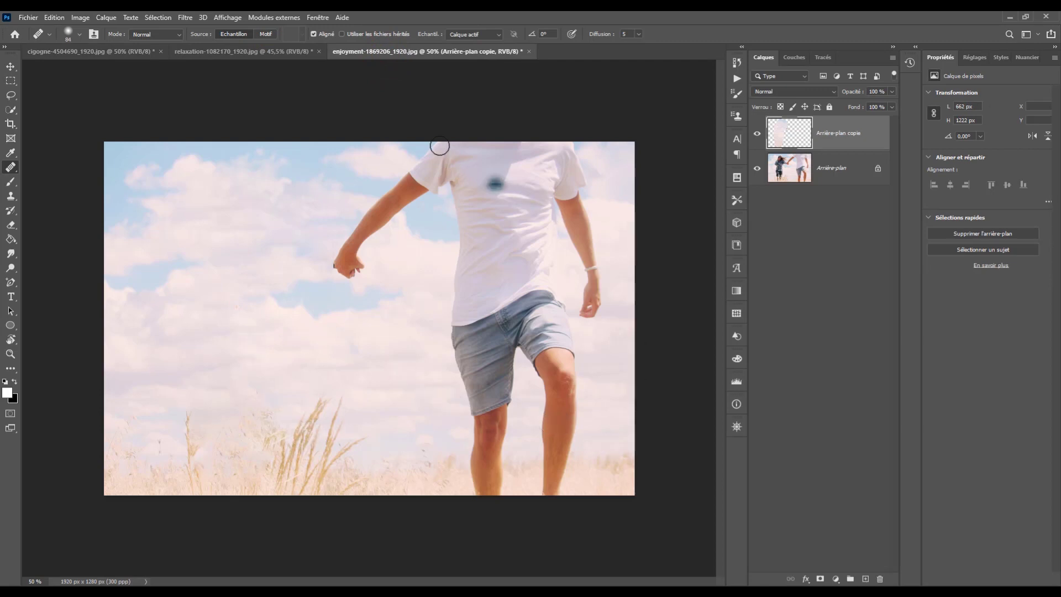
left_click(273, 53)
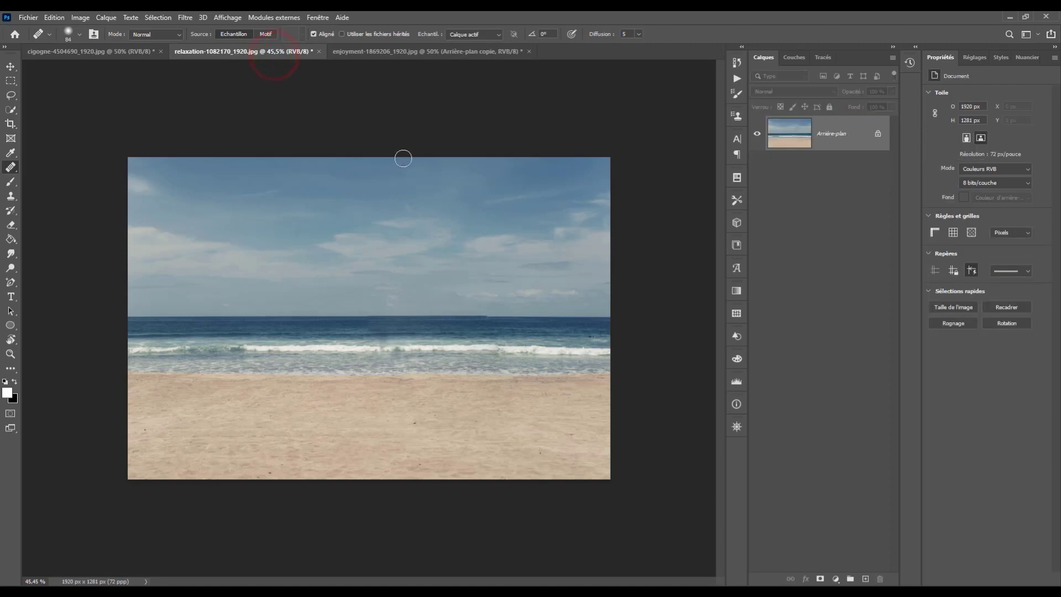
left_click(396, 50)
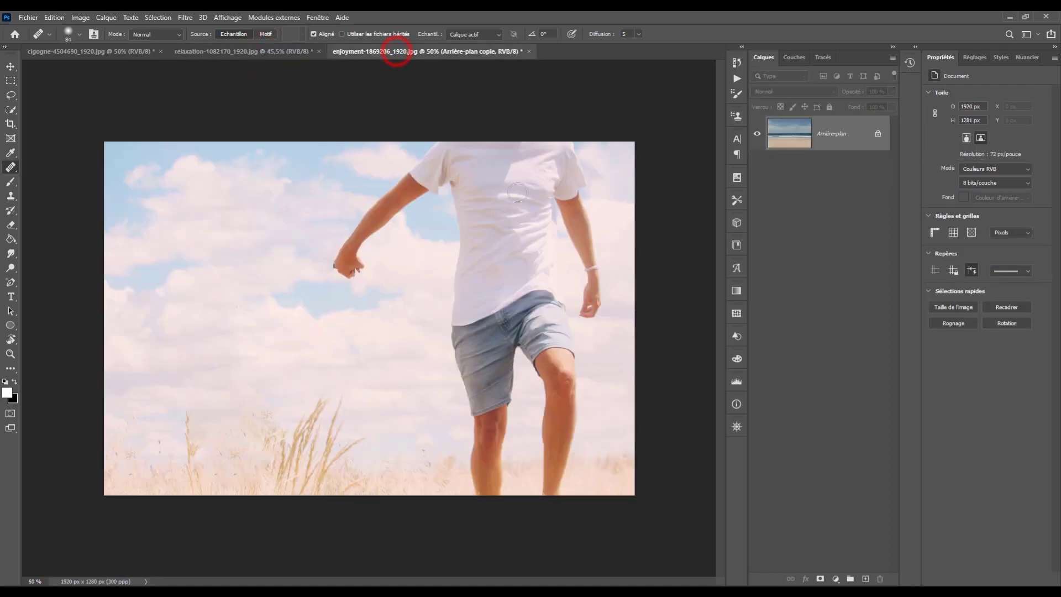